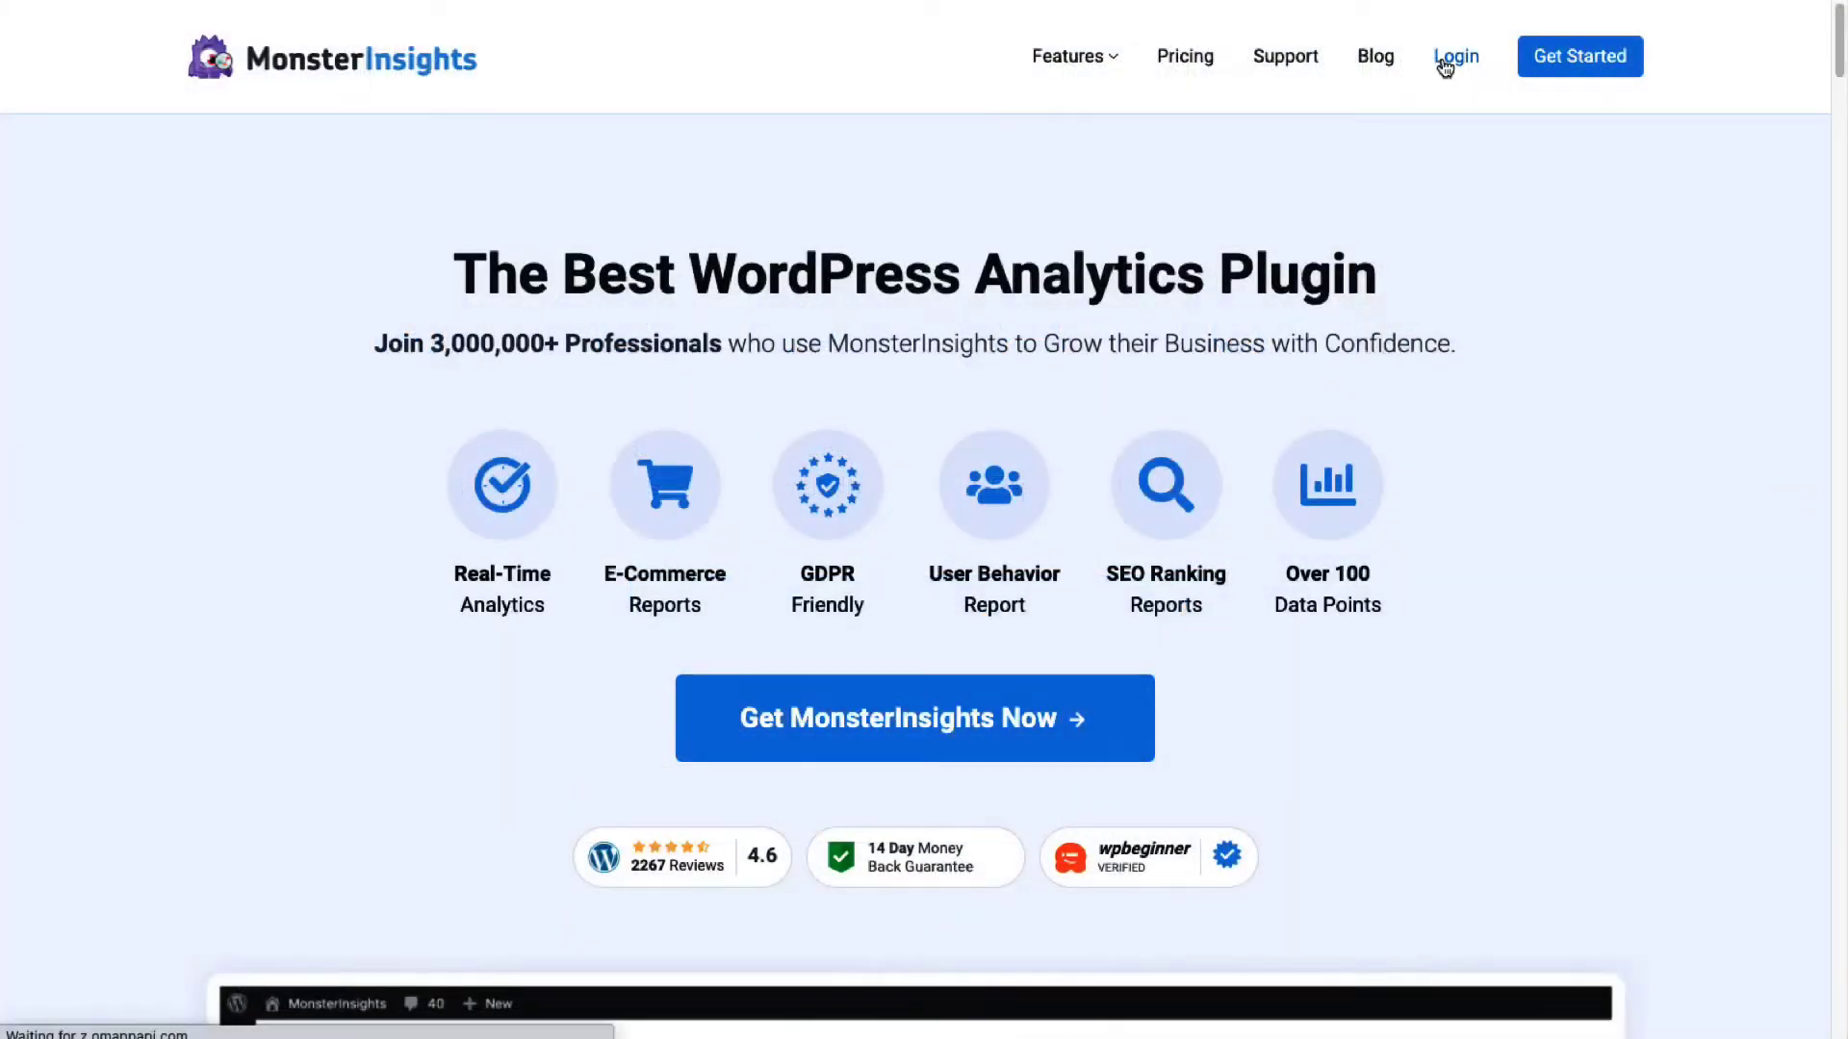
Log into the MonsterInsights account and download the Pro plugin zip, version 8.5.0
click(1444, 59)
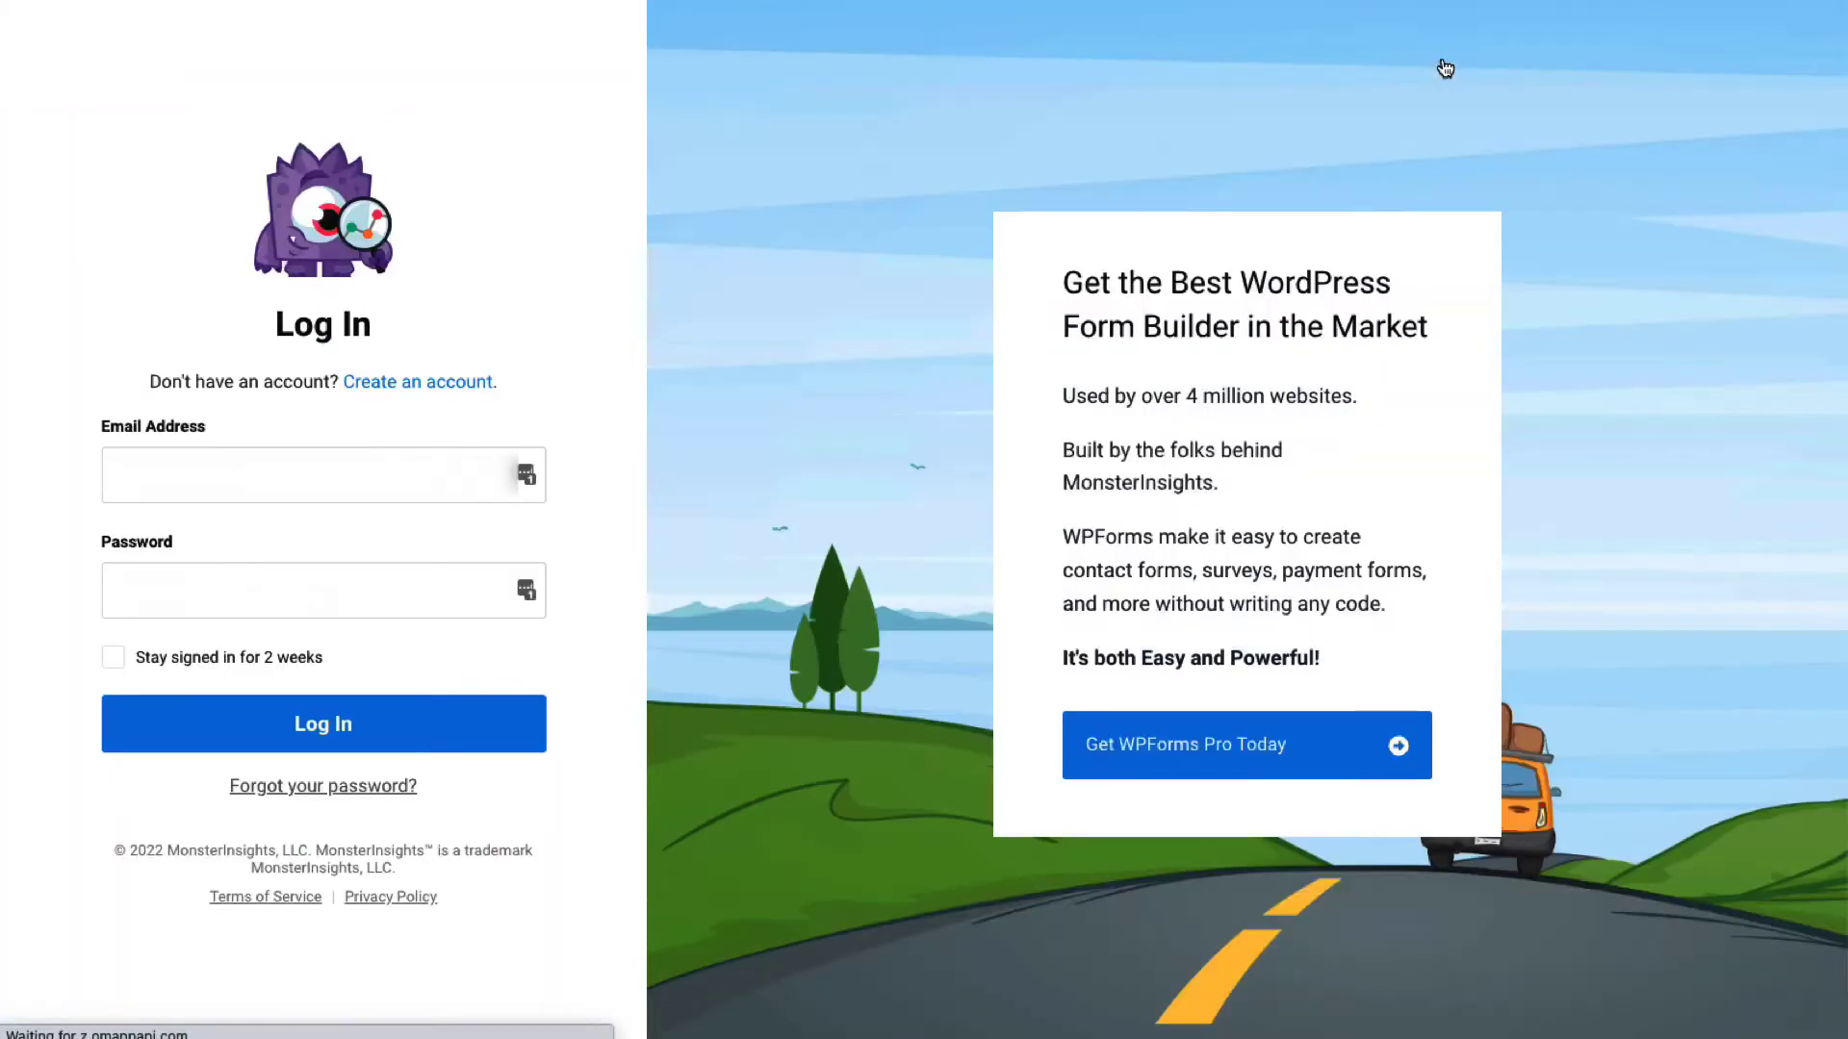
click(435, 736)
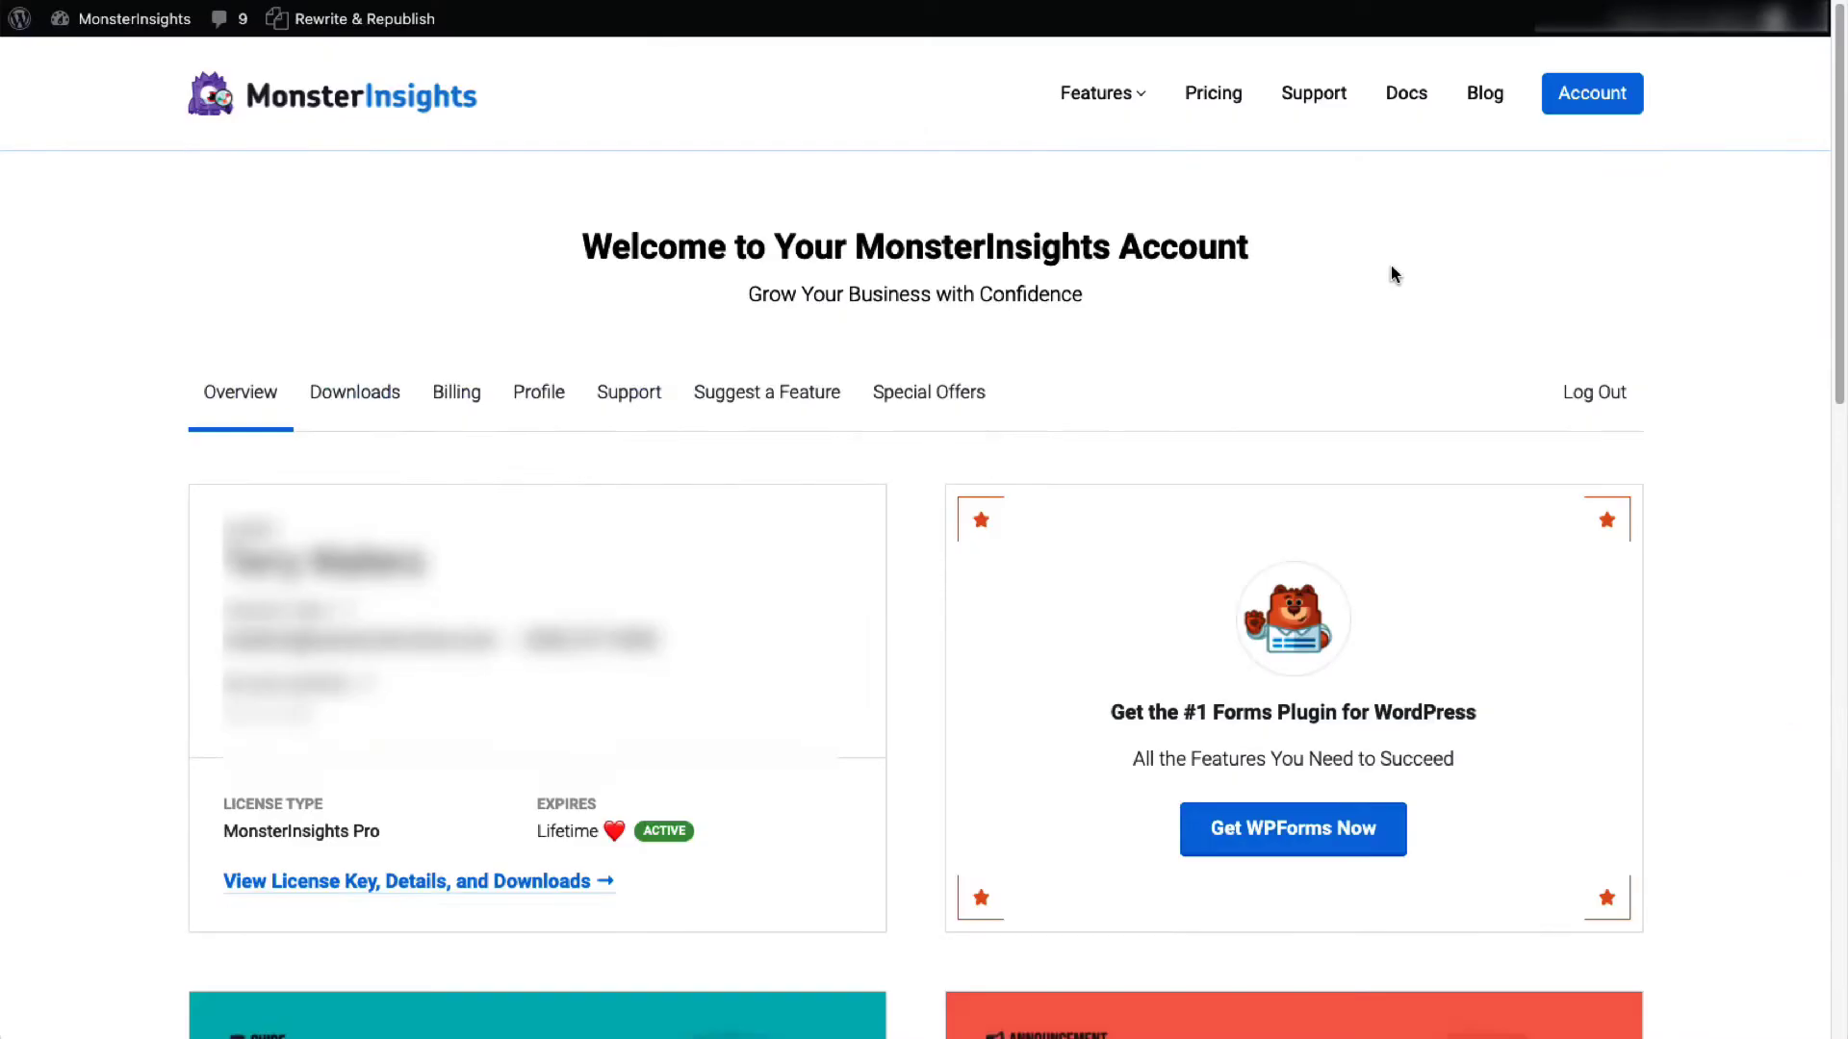
click(540, 883)
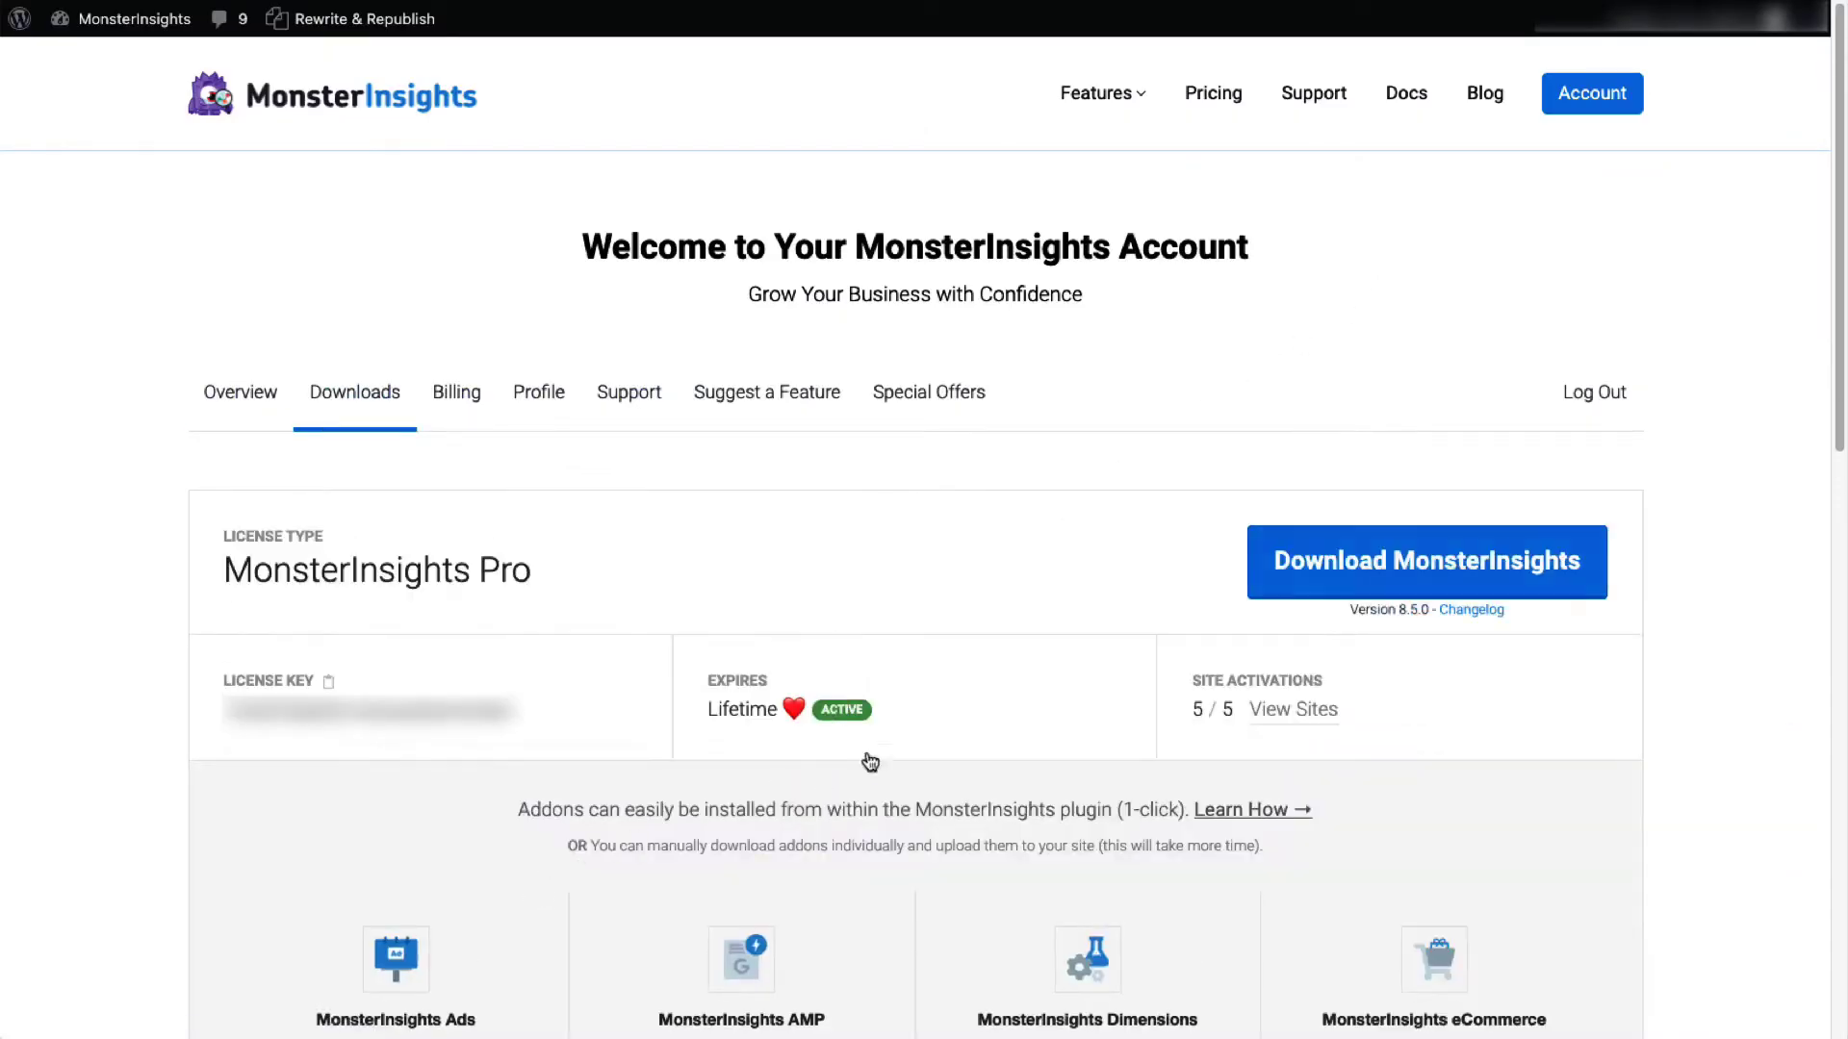
click(1413, 579)
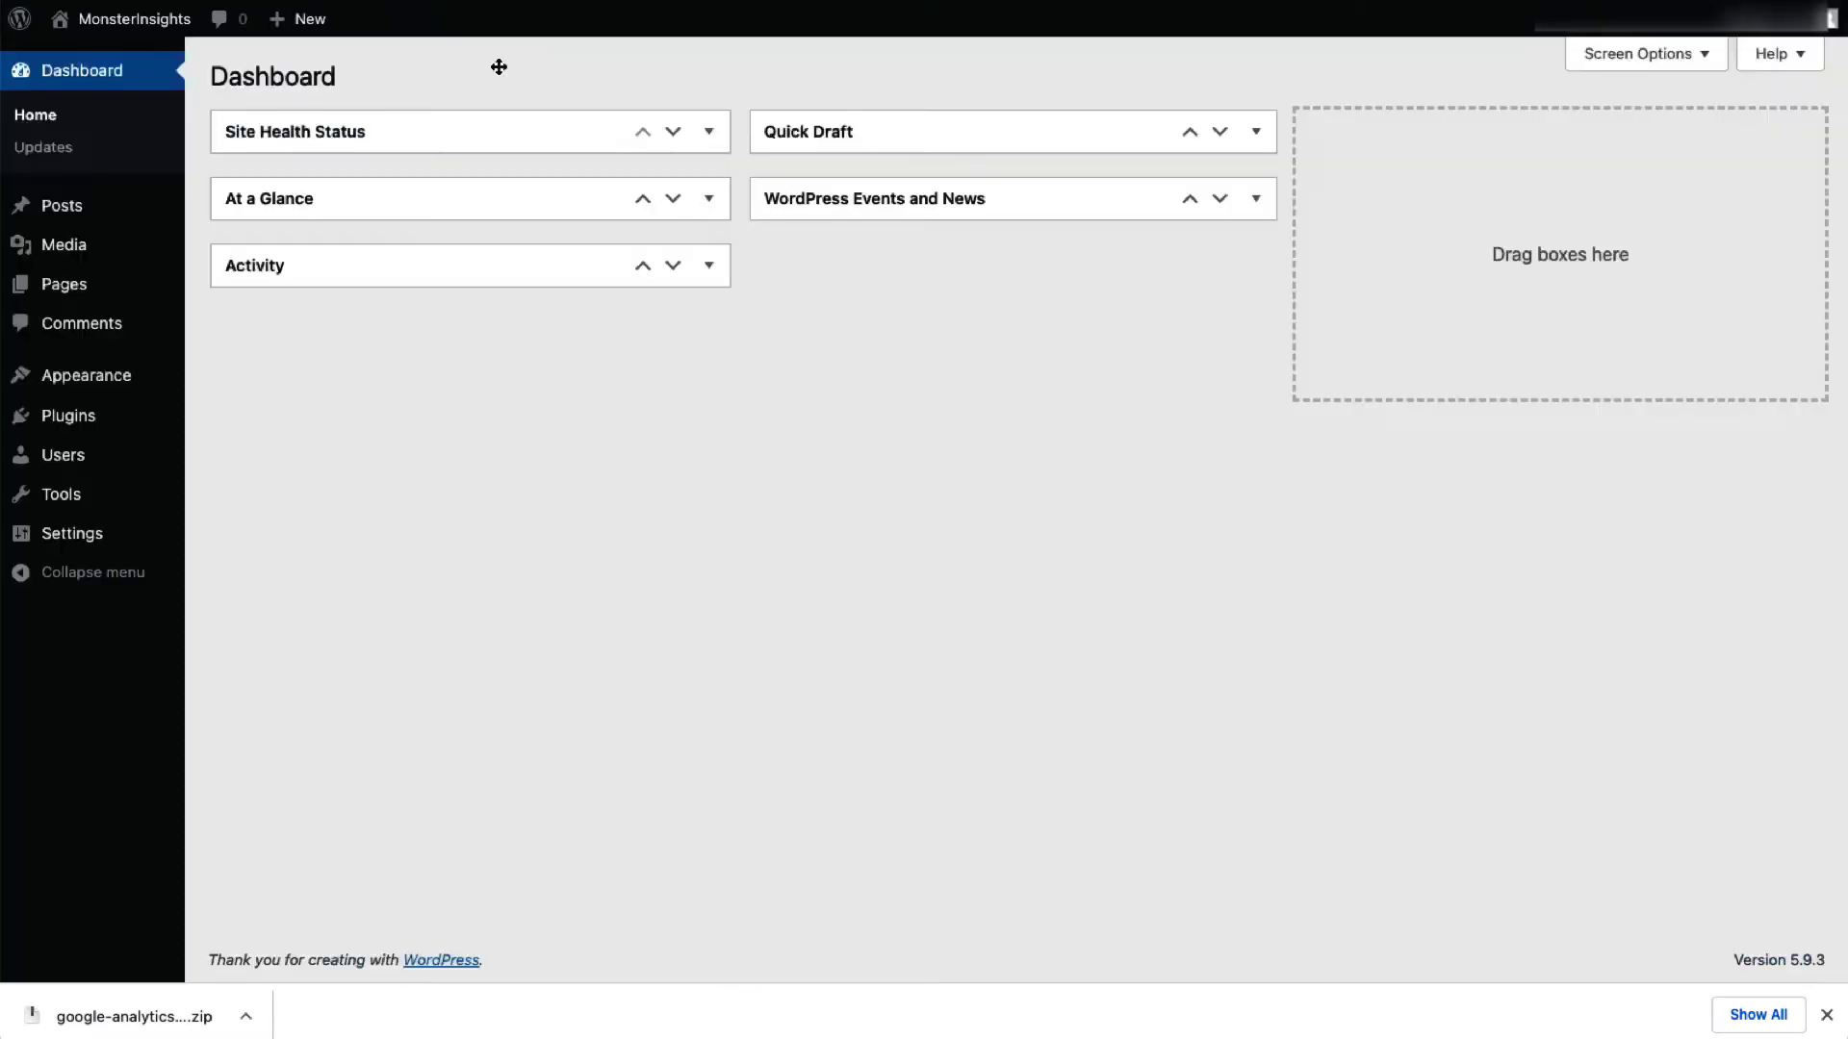
Upload google-analytics-premium-v8.5.0.zip as a new plugin, install it and activate it
mouse_move(119, 434)
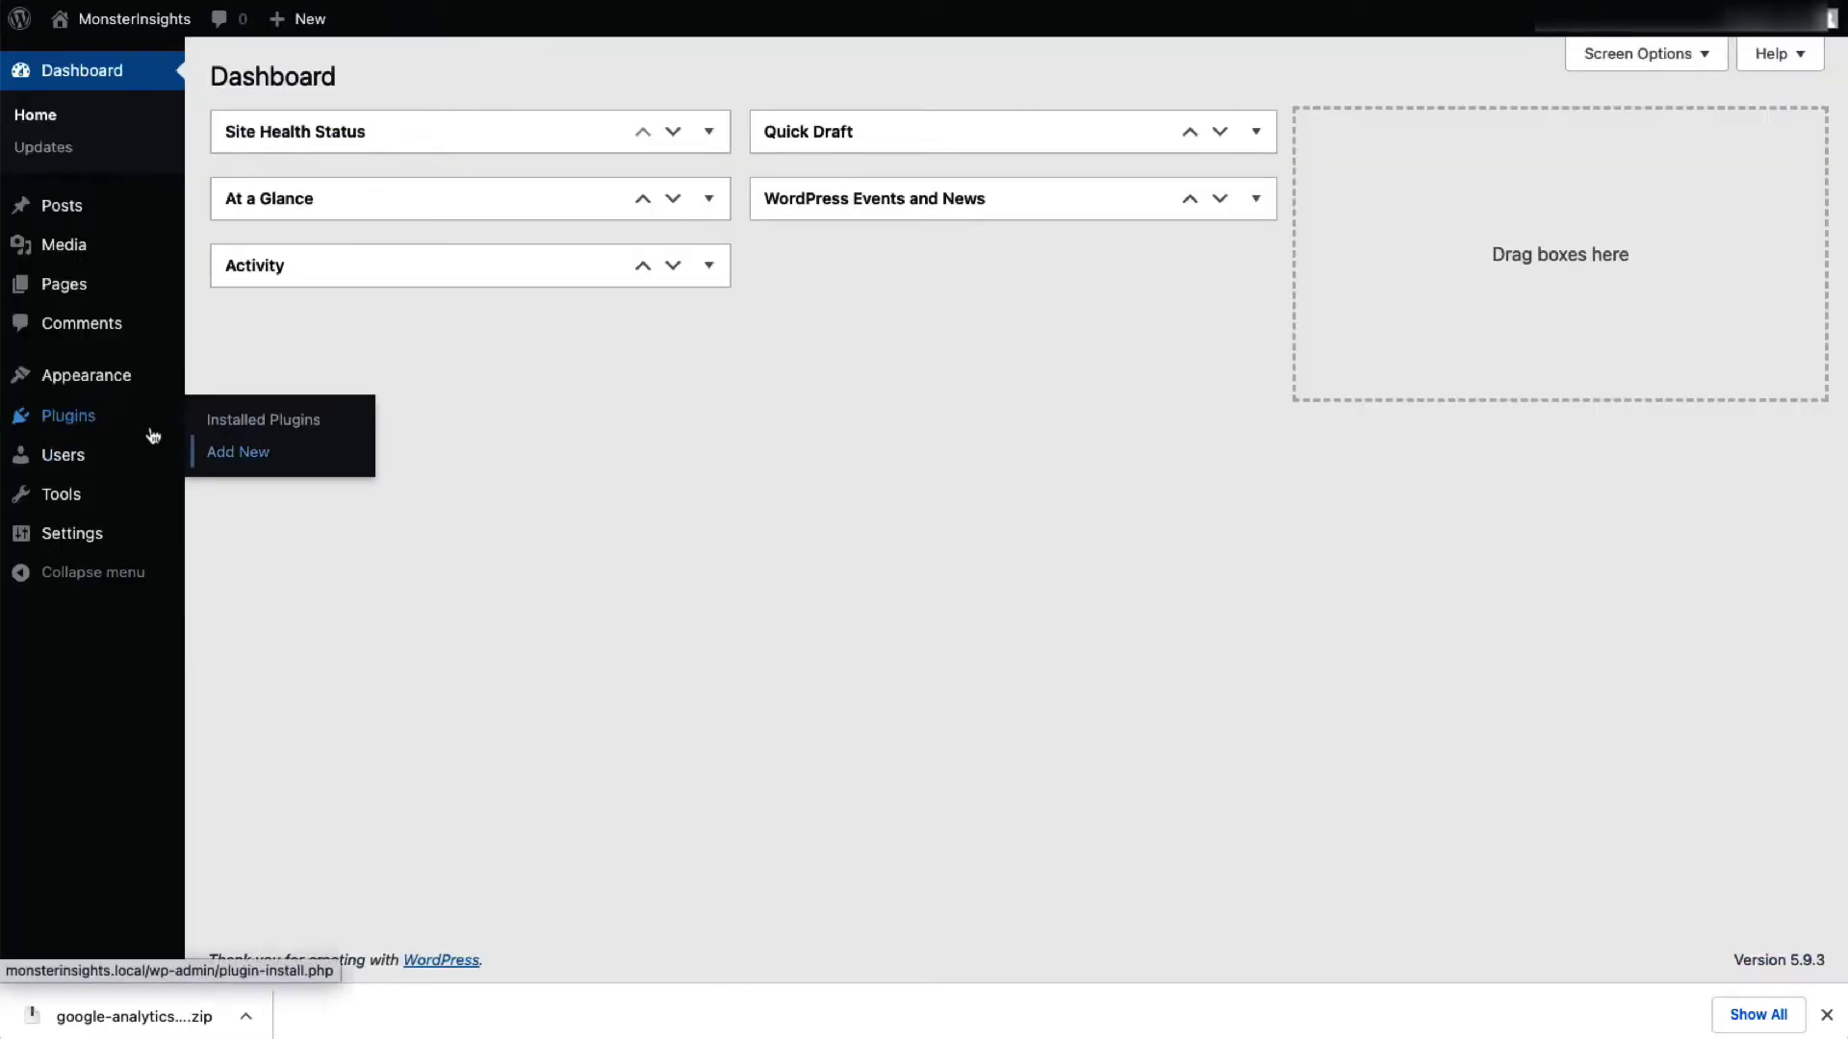
click(220, 456)
click(441, 78)
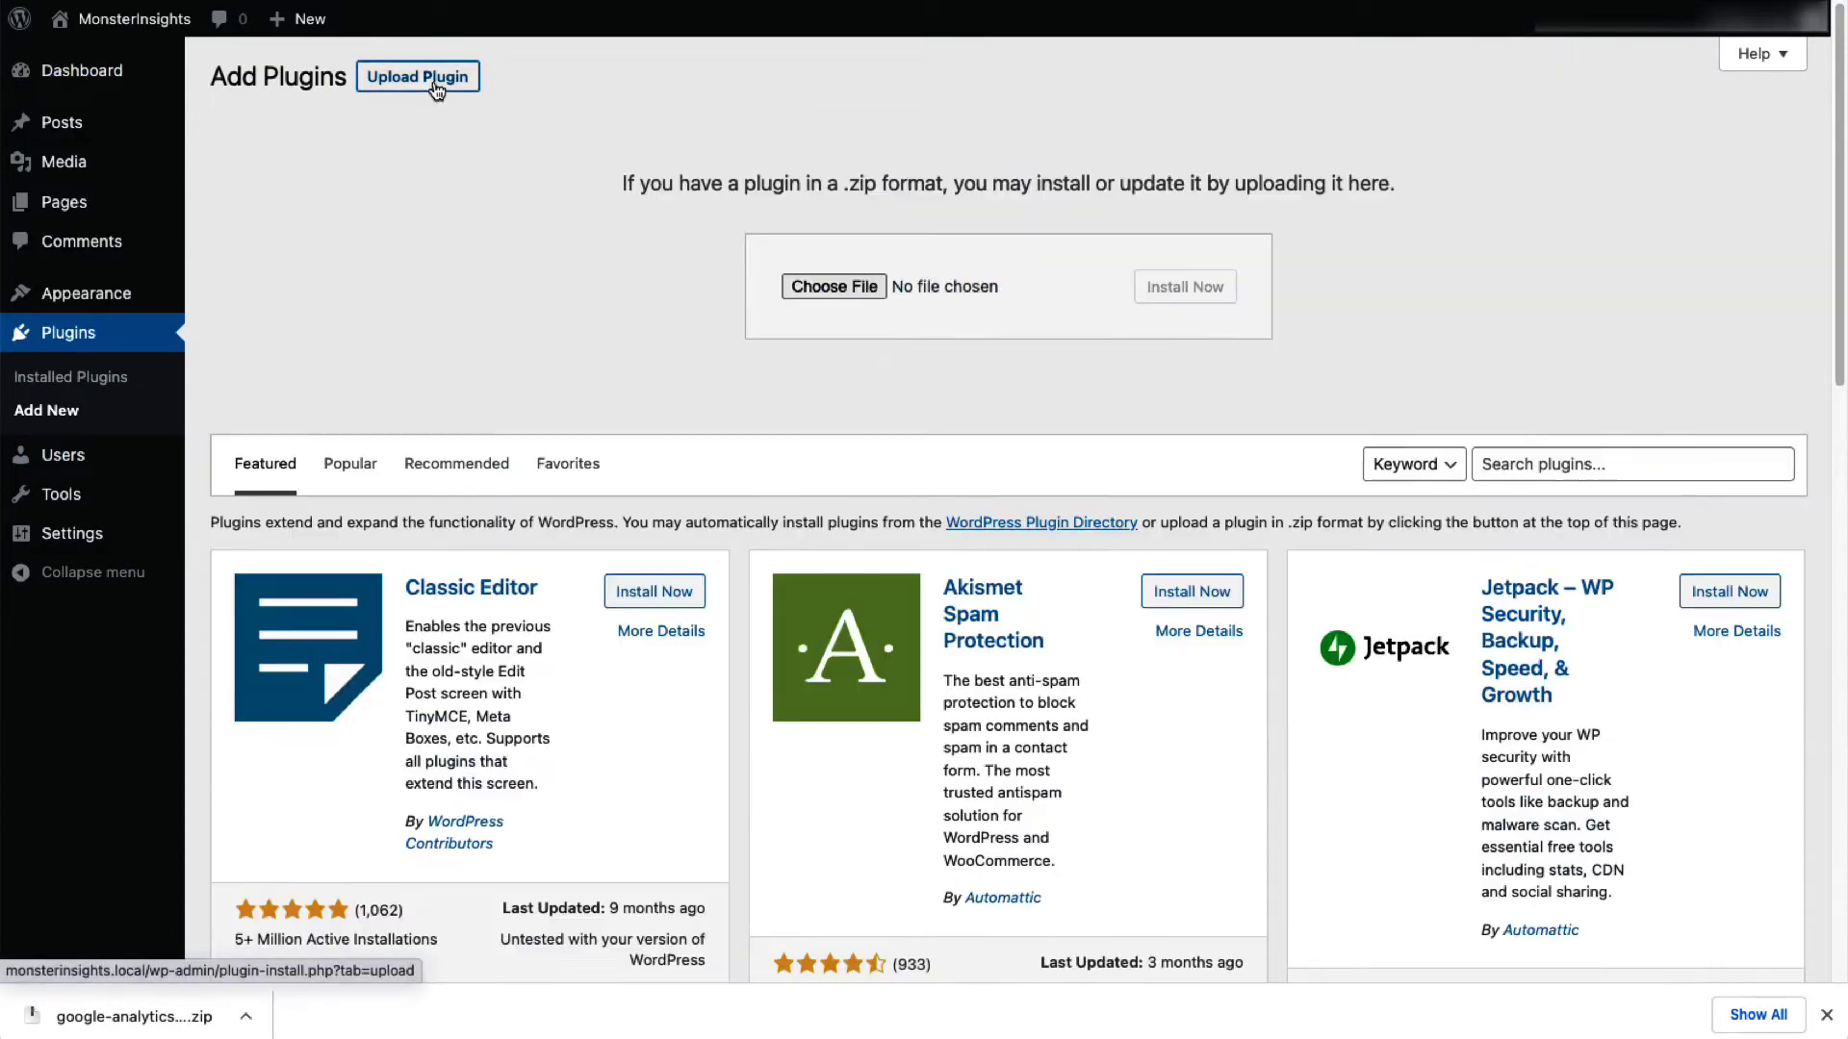
drag(135, 1013, 884, 291)
click(1174, 303)
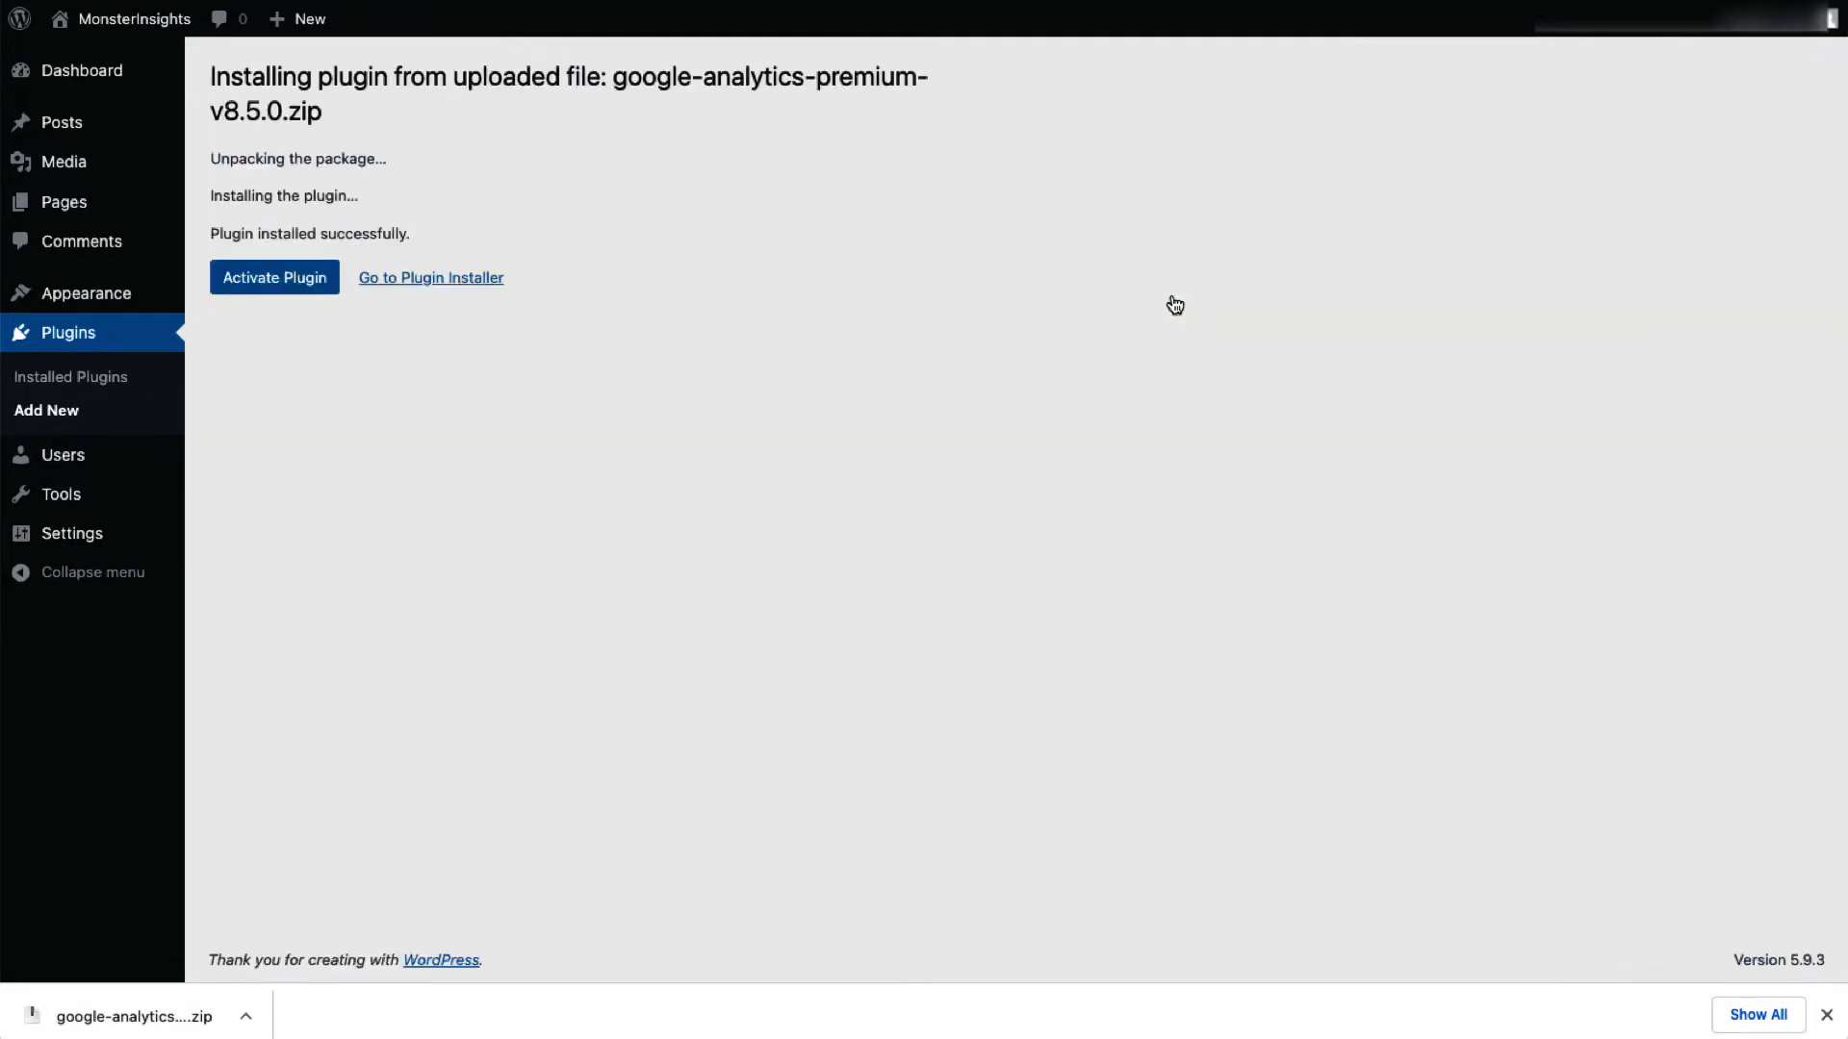
click(306, 283)
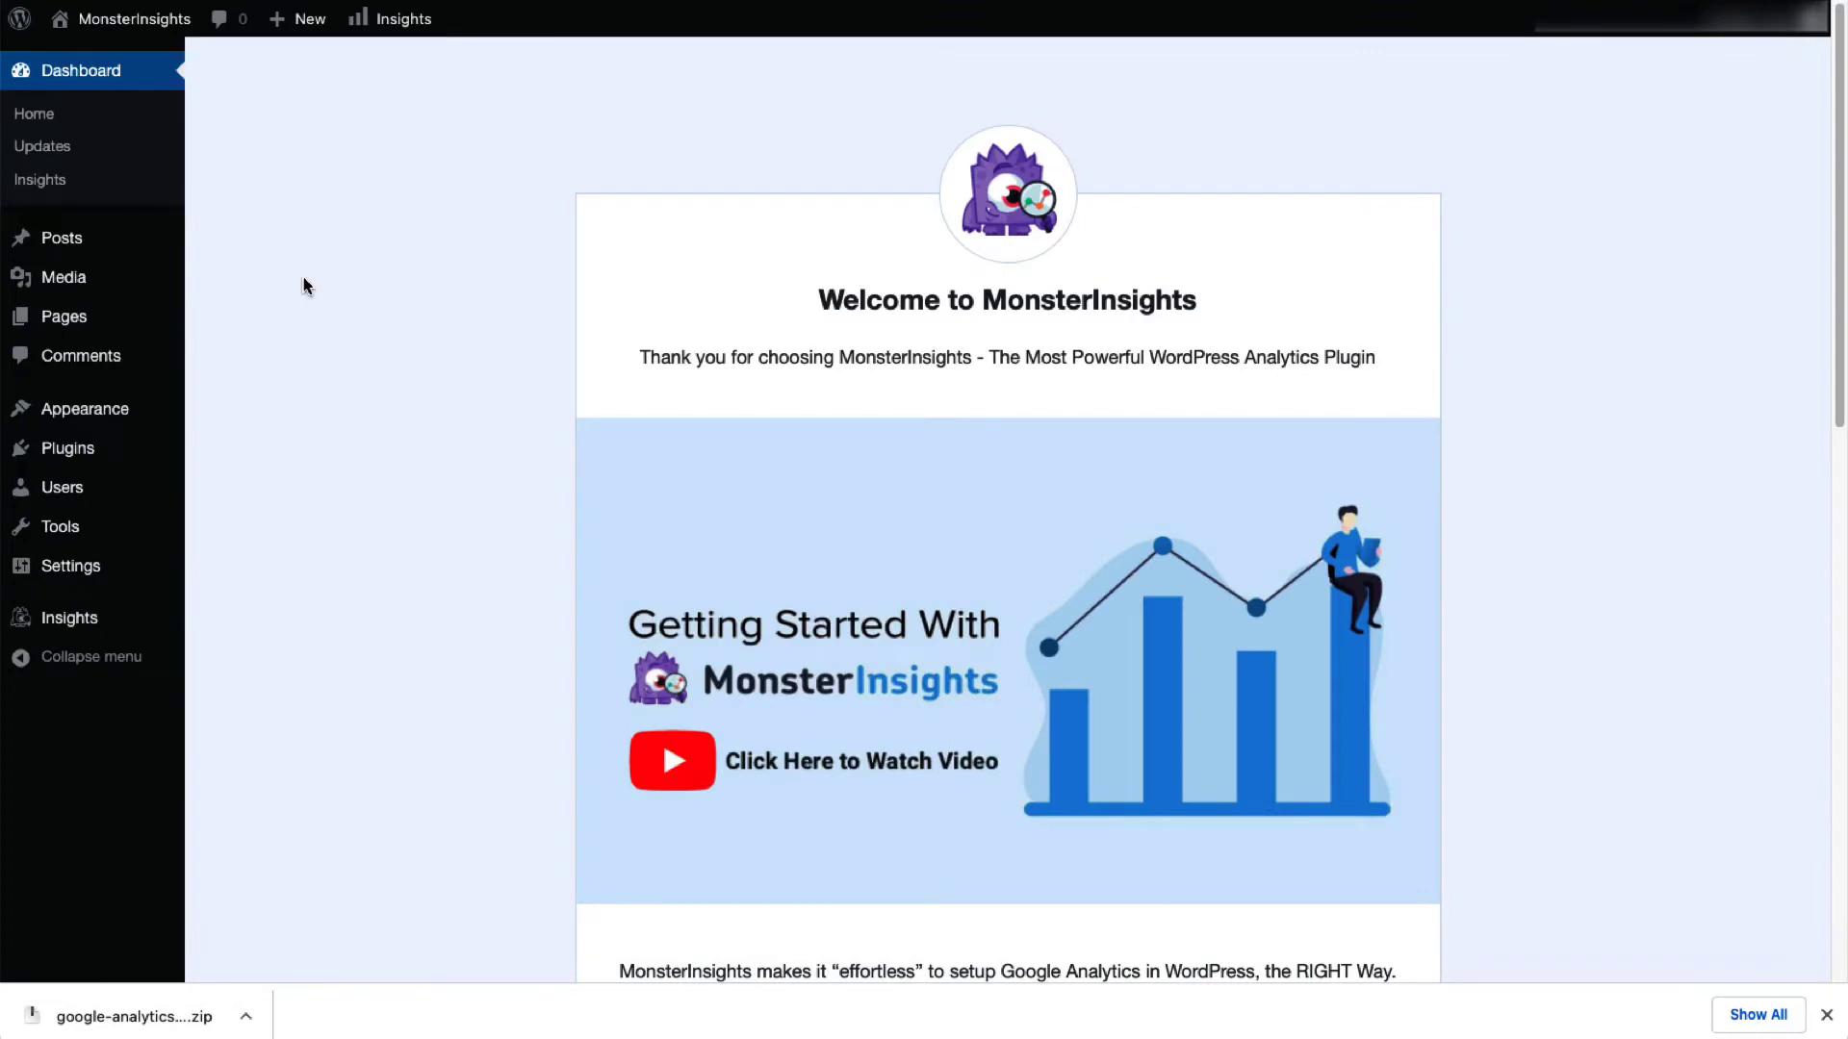
Launch the MonsterInsights setup wizard and save Ecommerce as the site category
scroll(395, 399, down, 4)
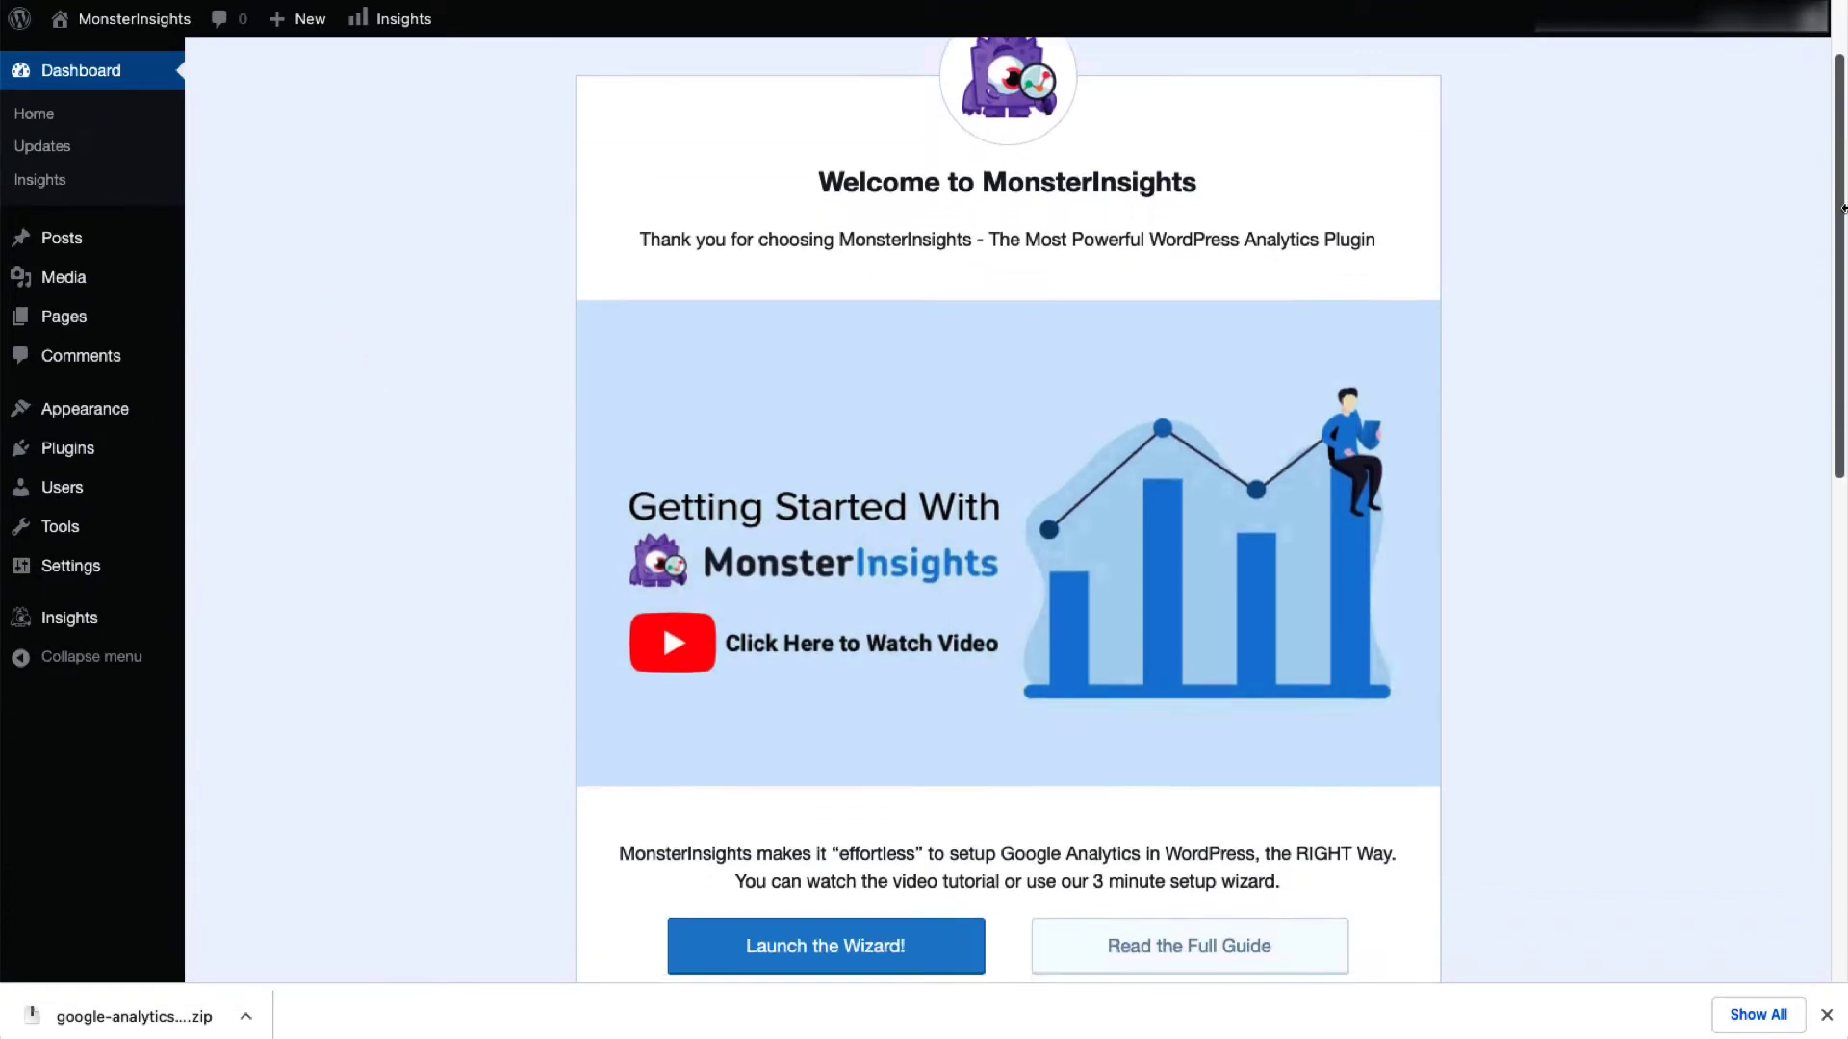
scroll(887, 446, down, 3)
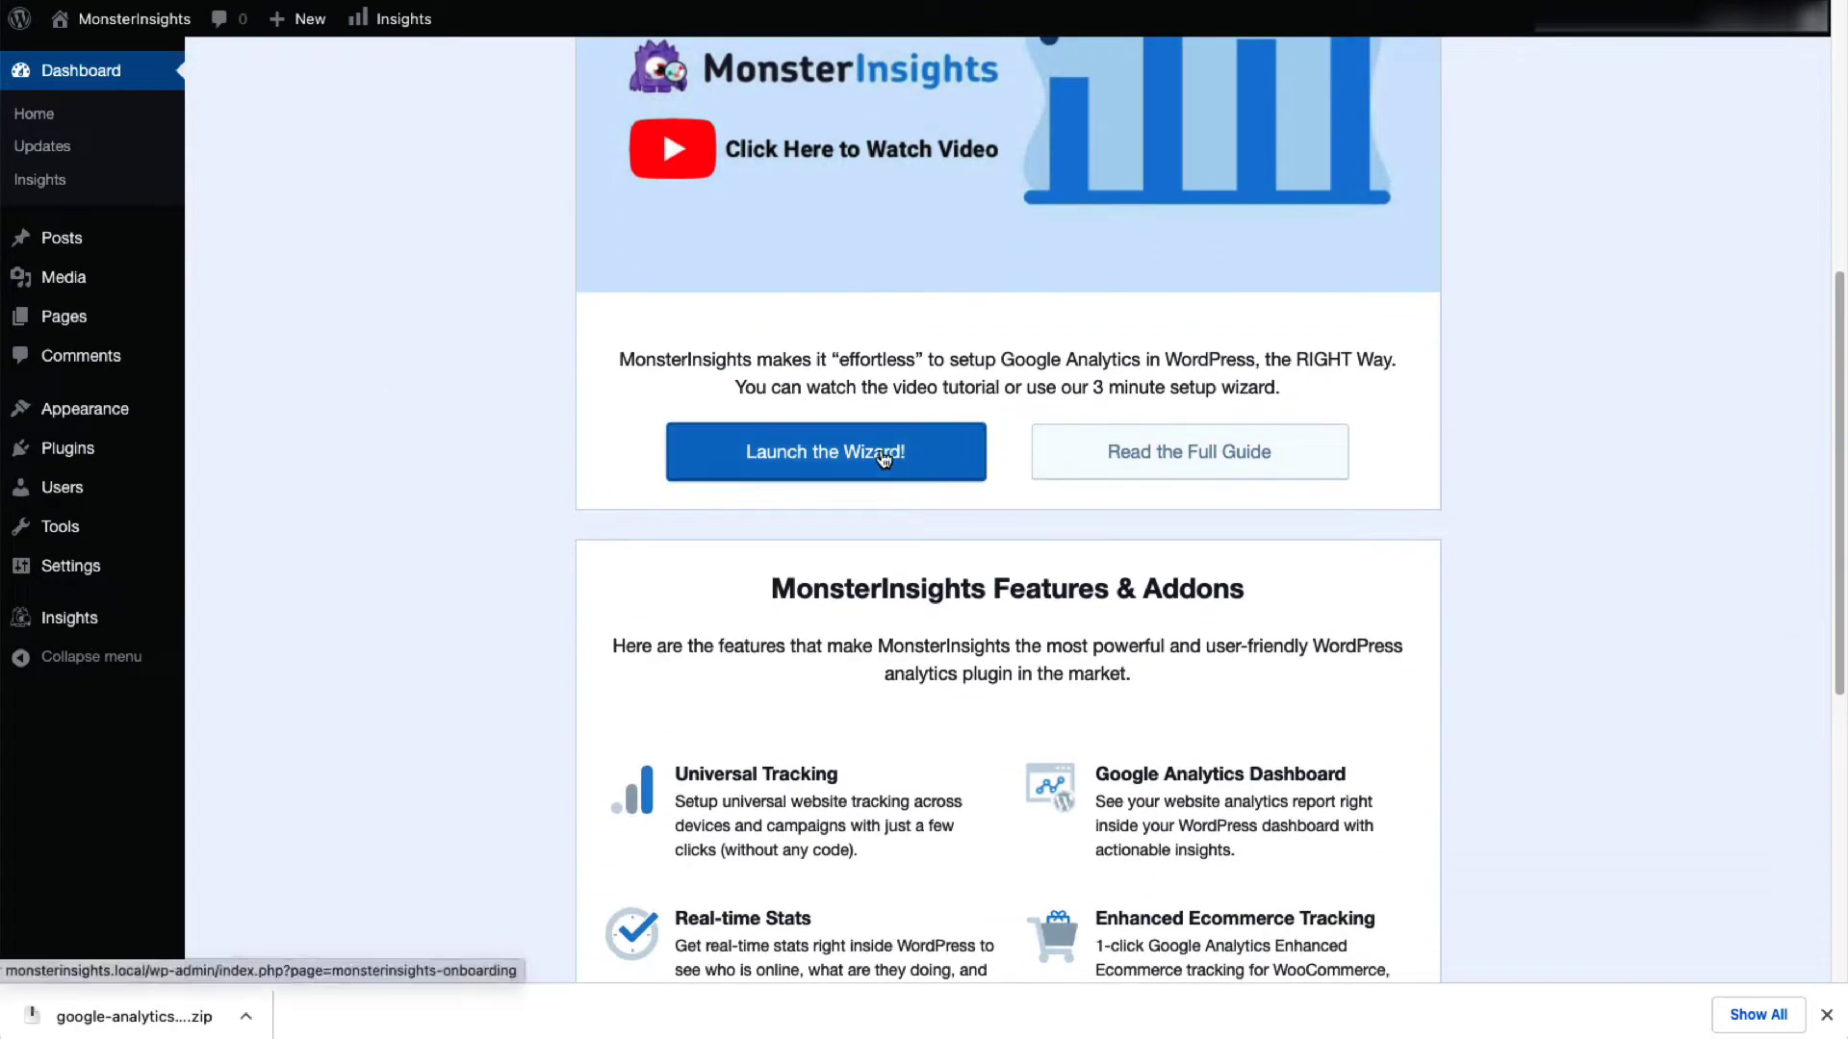
click(886, 448)
click(561, 645)
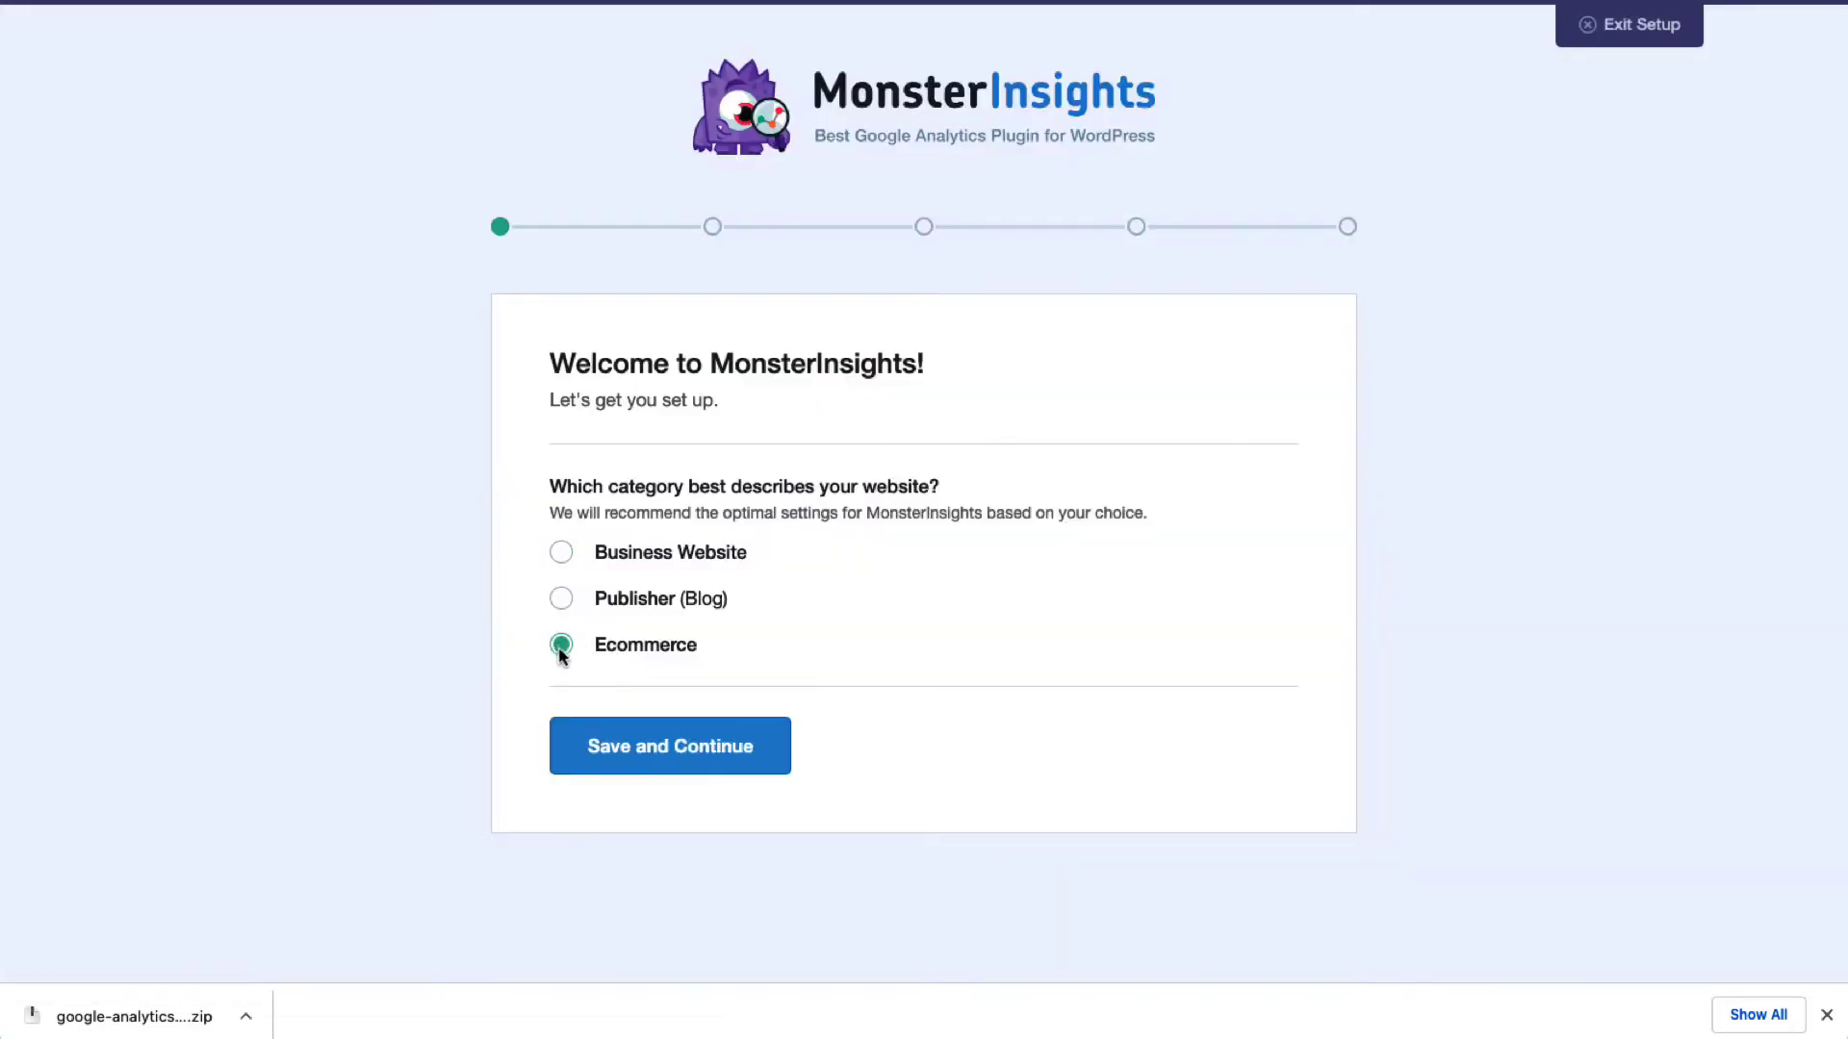
click(609, 761)
Paste the Pro licence key into the License Key field to verify it
click(702, 597)
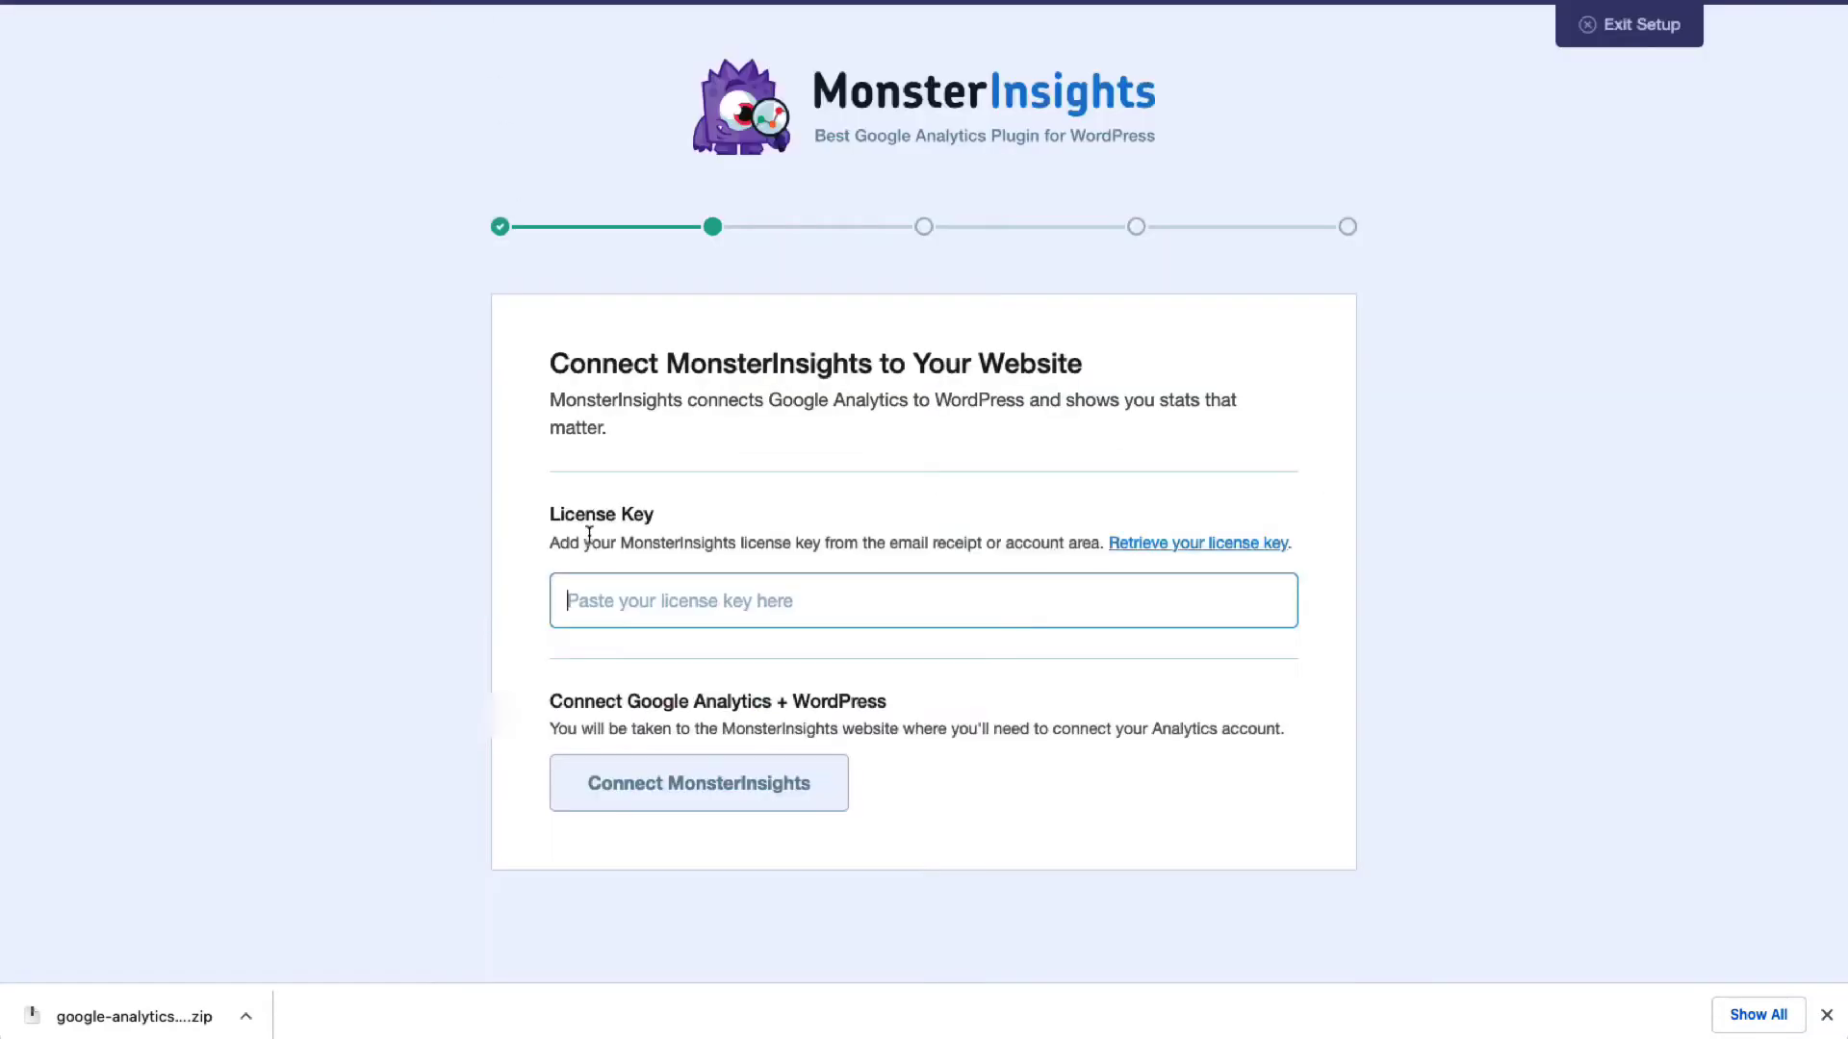
right_click(598, 591)
click(631, 755)
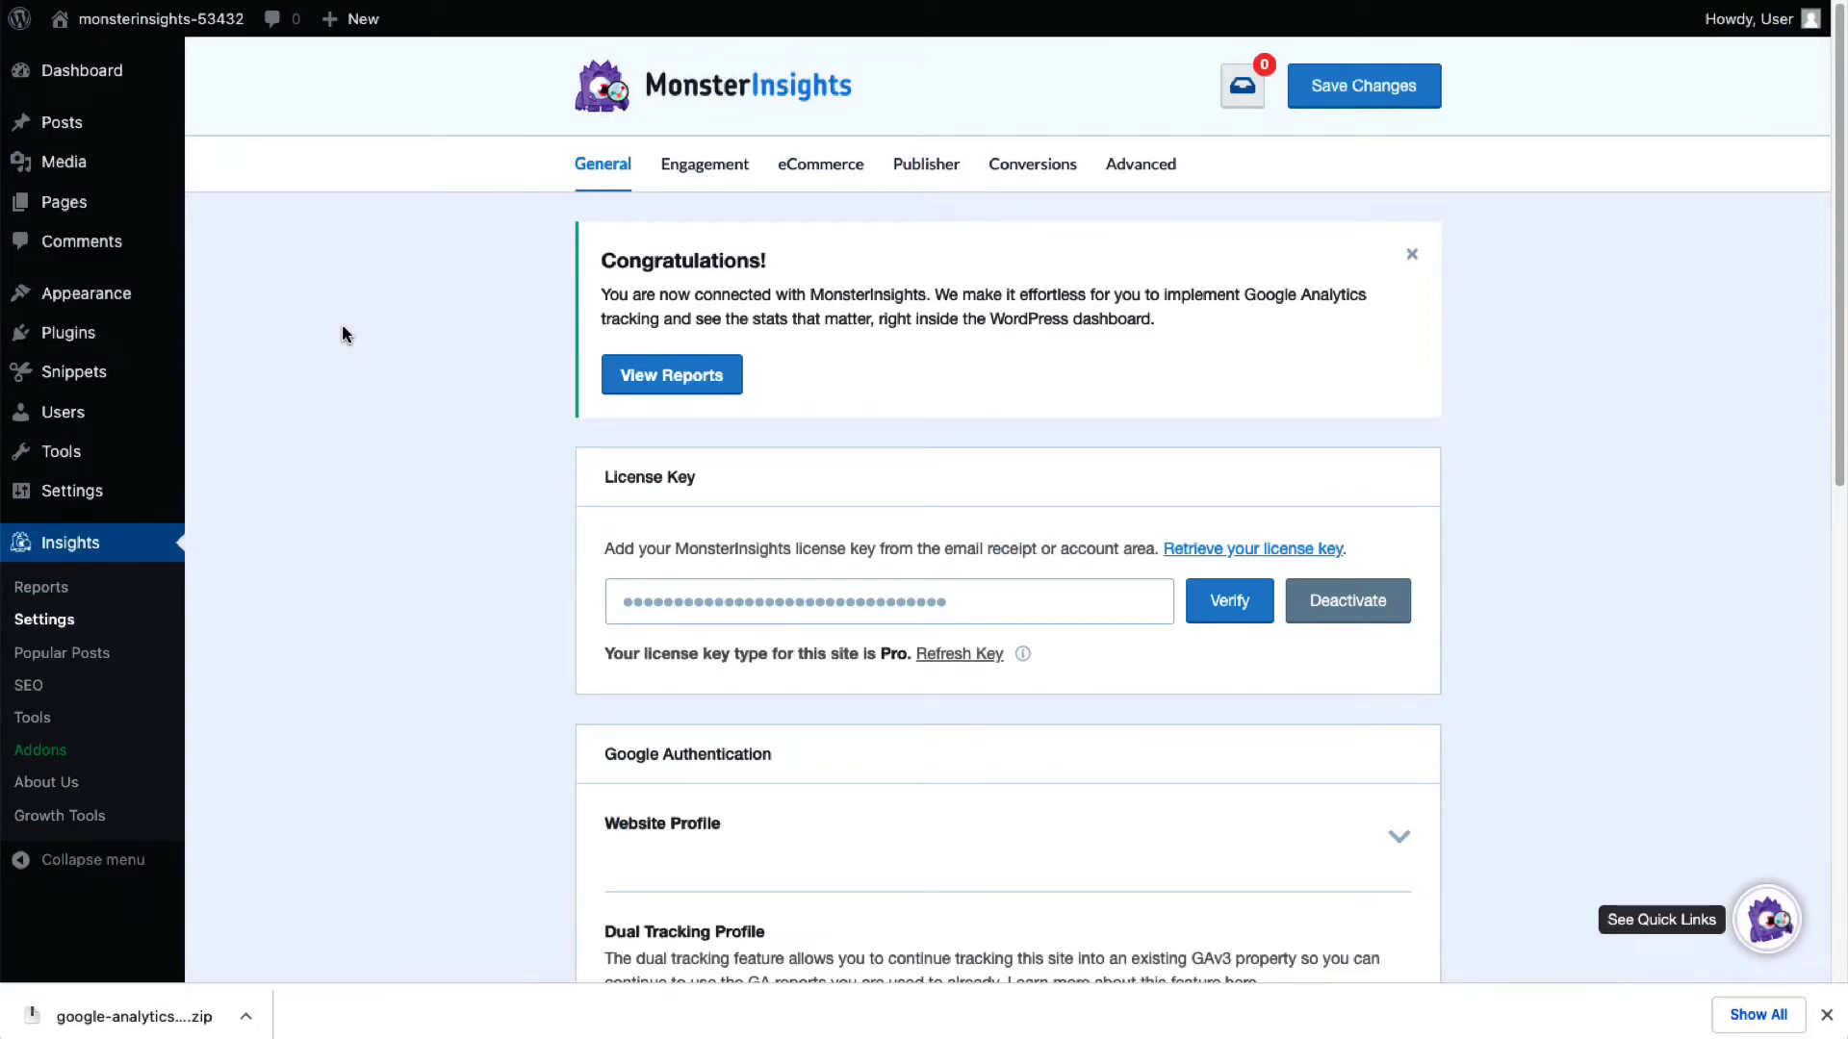
Install and activate the eCommerce addon, then open the MonsterInsights Overview Report
click(63, 763)
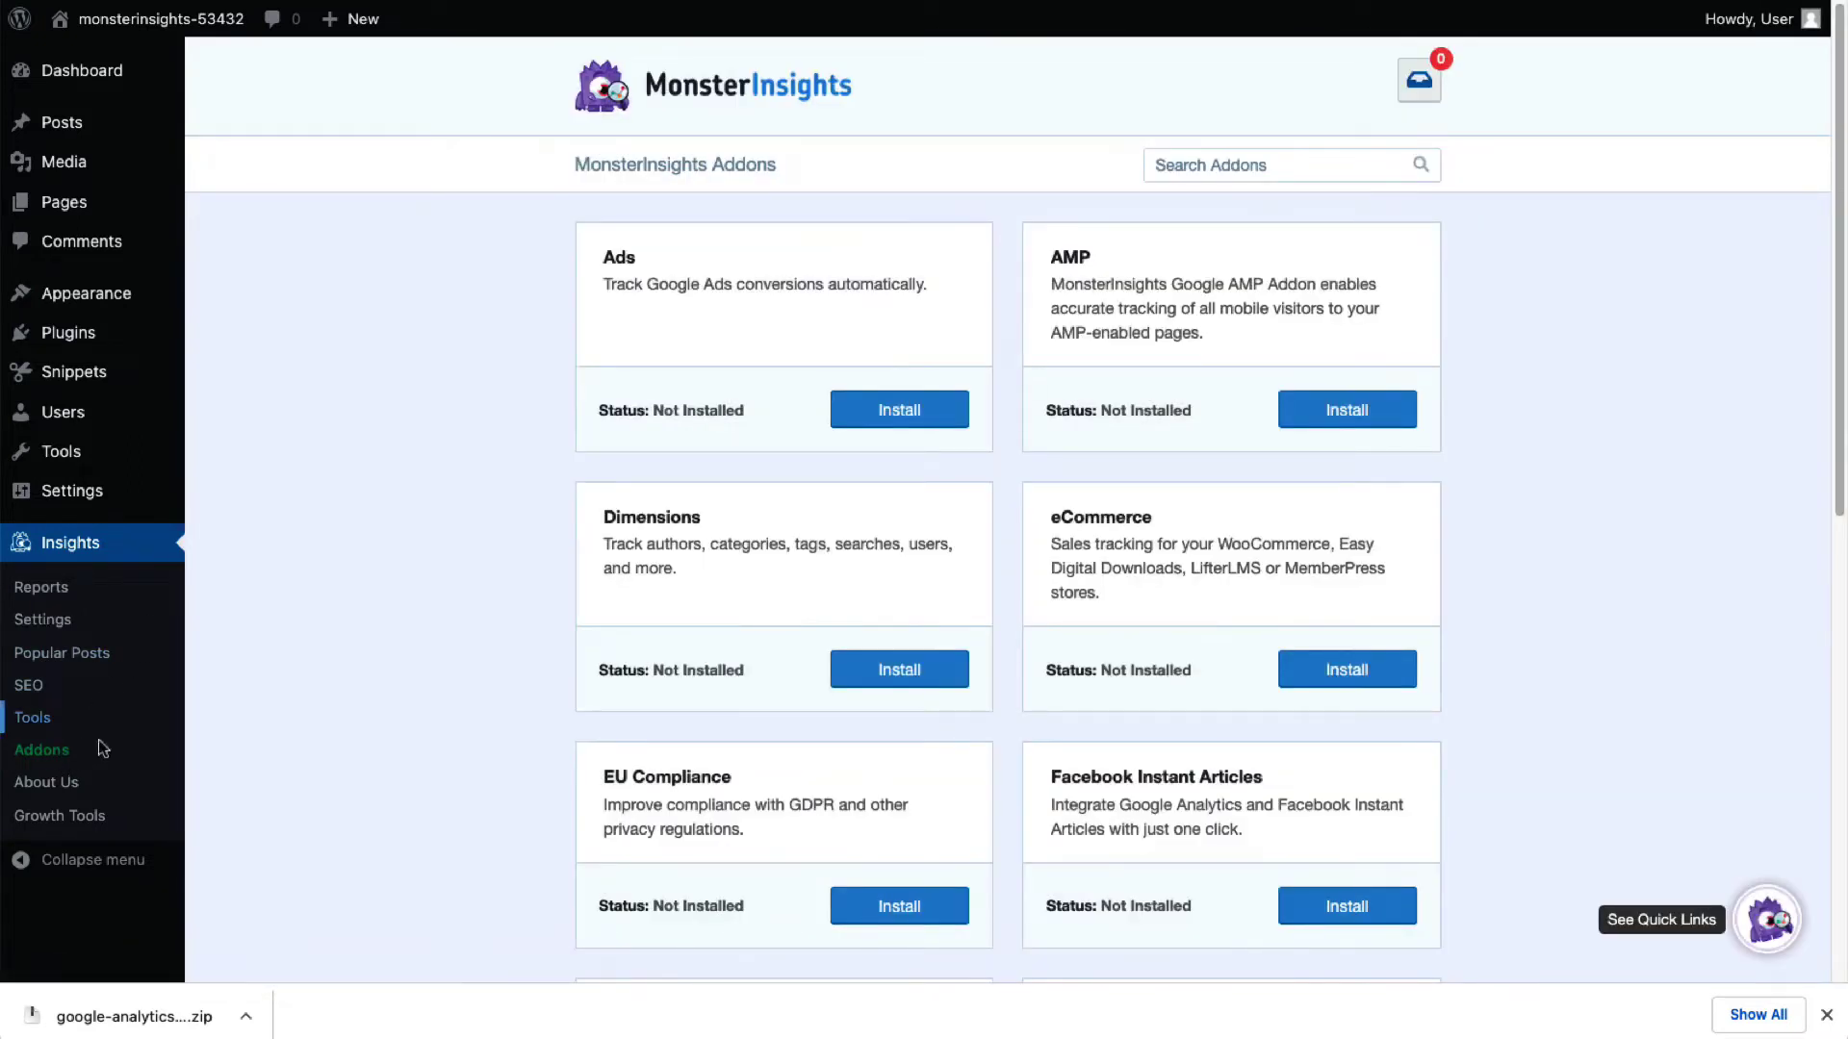
click(1319, 681)
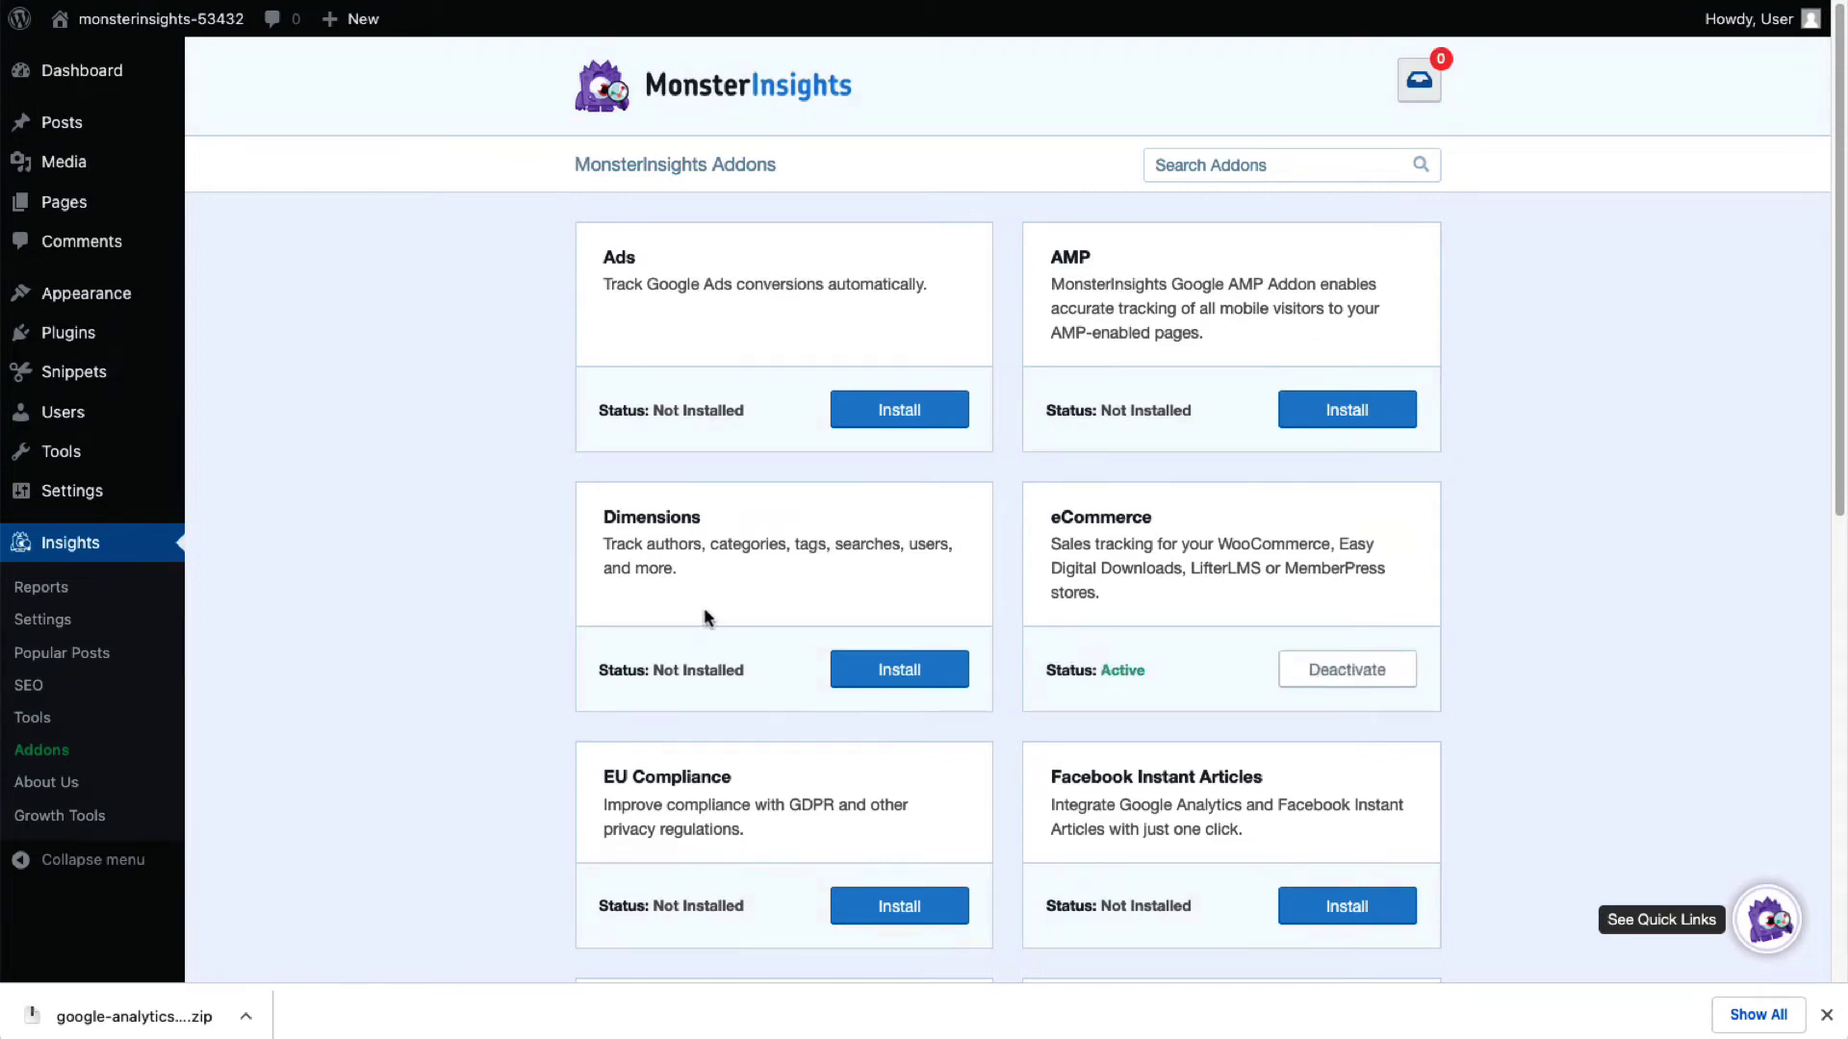
click(64, 599)
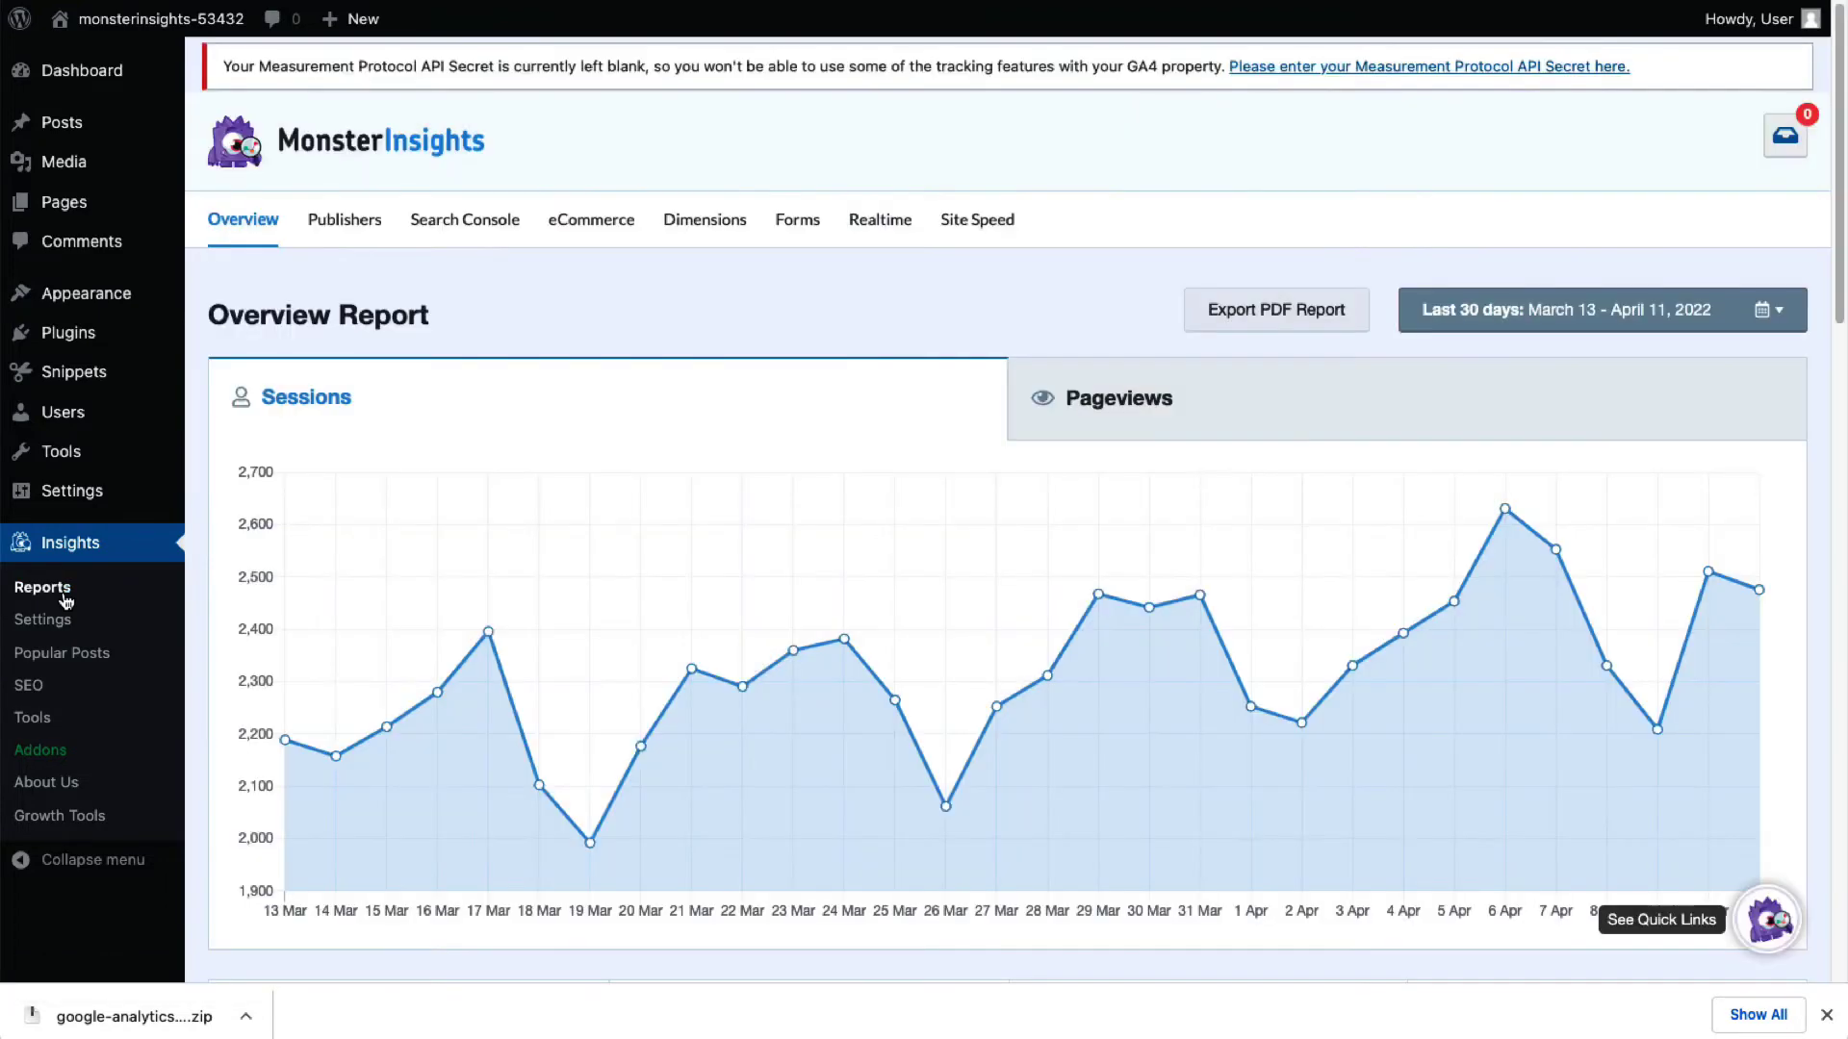
Browse the eCommerce report's top conversion sources, then open the full report in Google Analytics
click(591, 219)
scroll(1841, 390, down, 3)
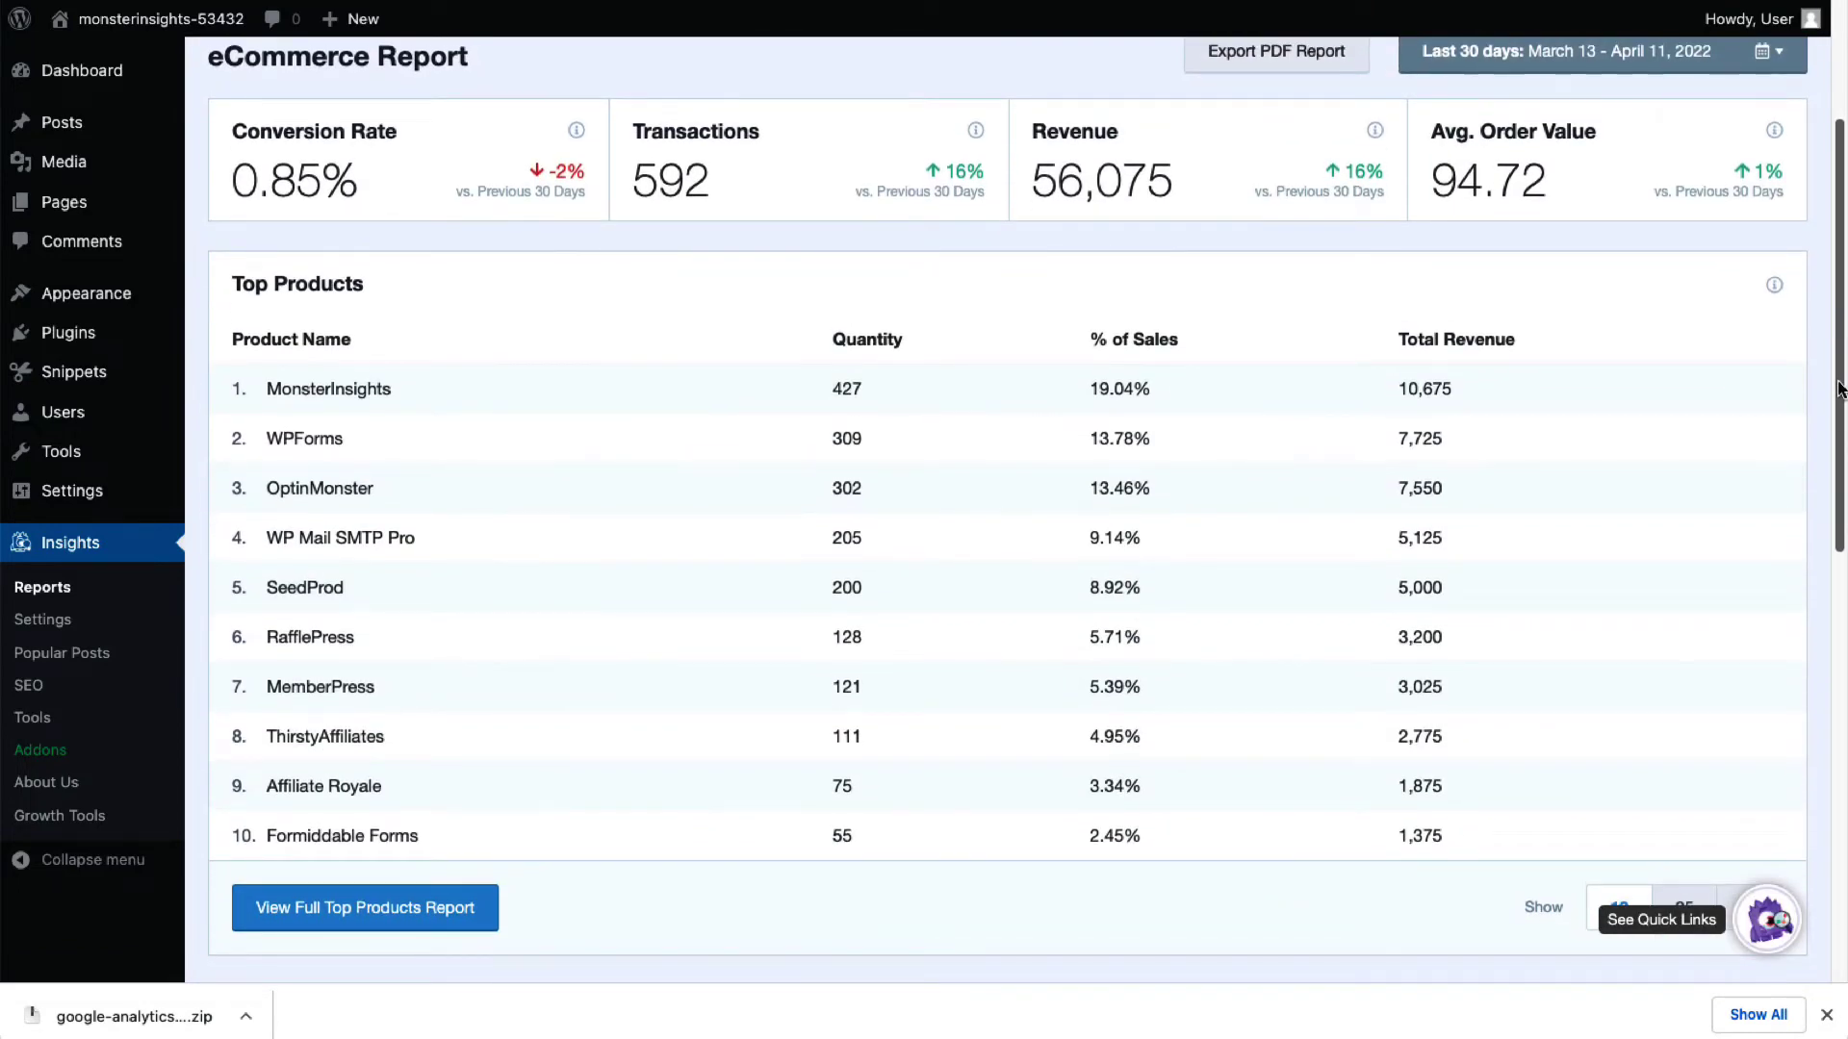
drag(1838, 390, 1840, 717)
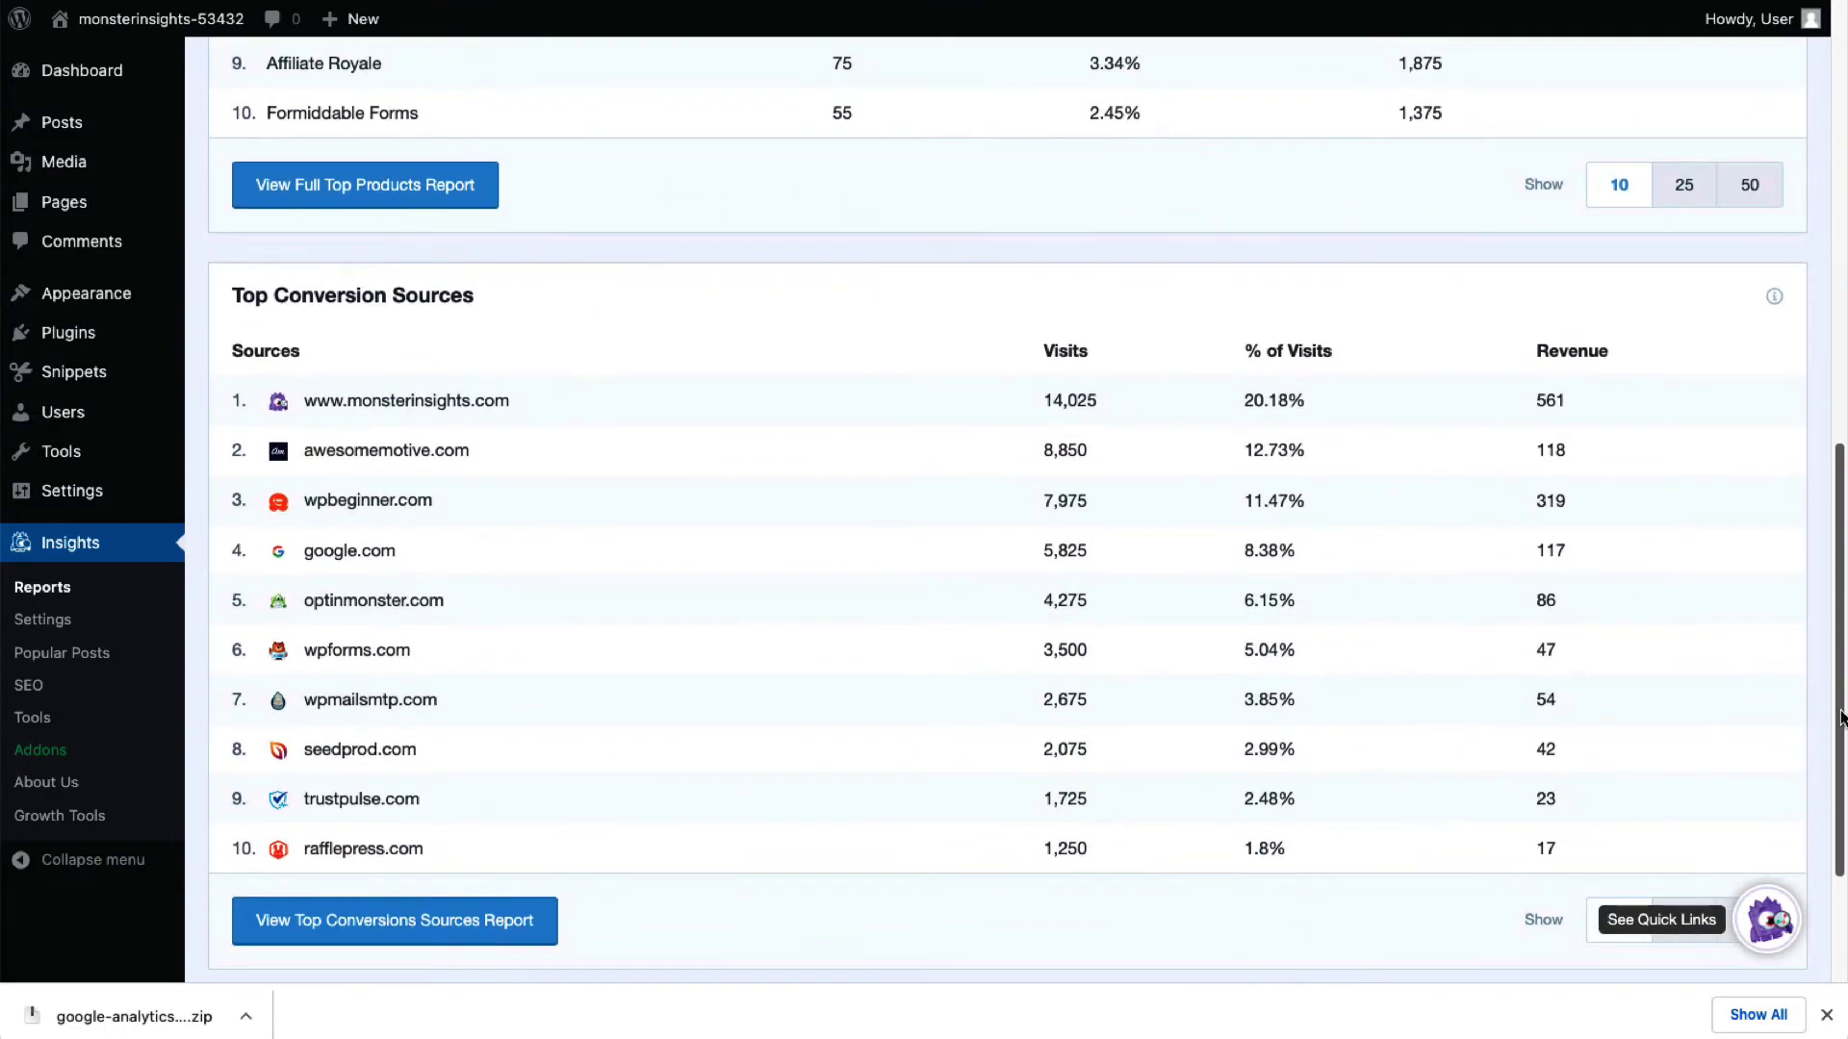
scroll(1840, 717, down, 1)
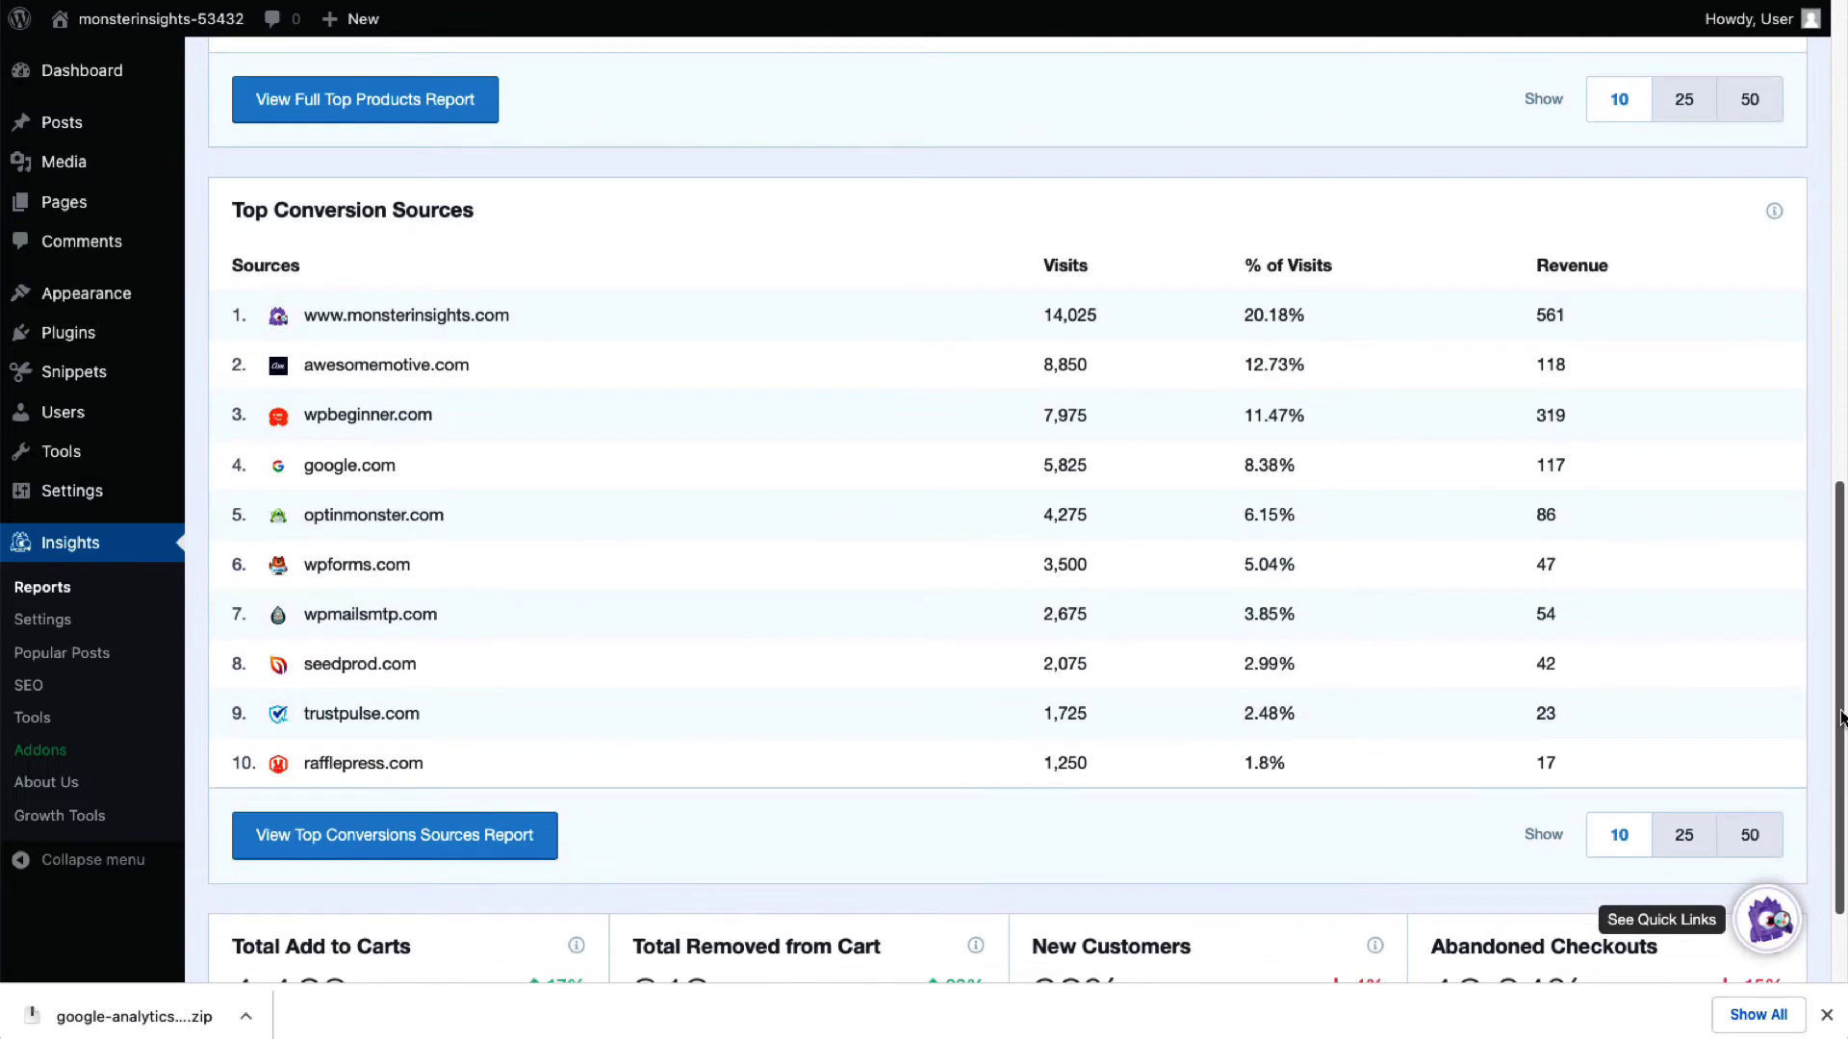
scroll(1843, 751, down, 2)
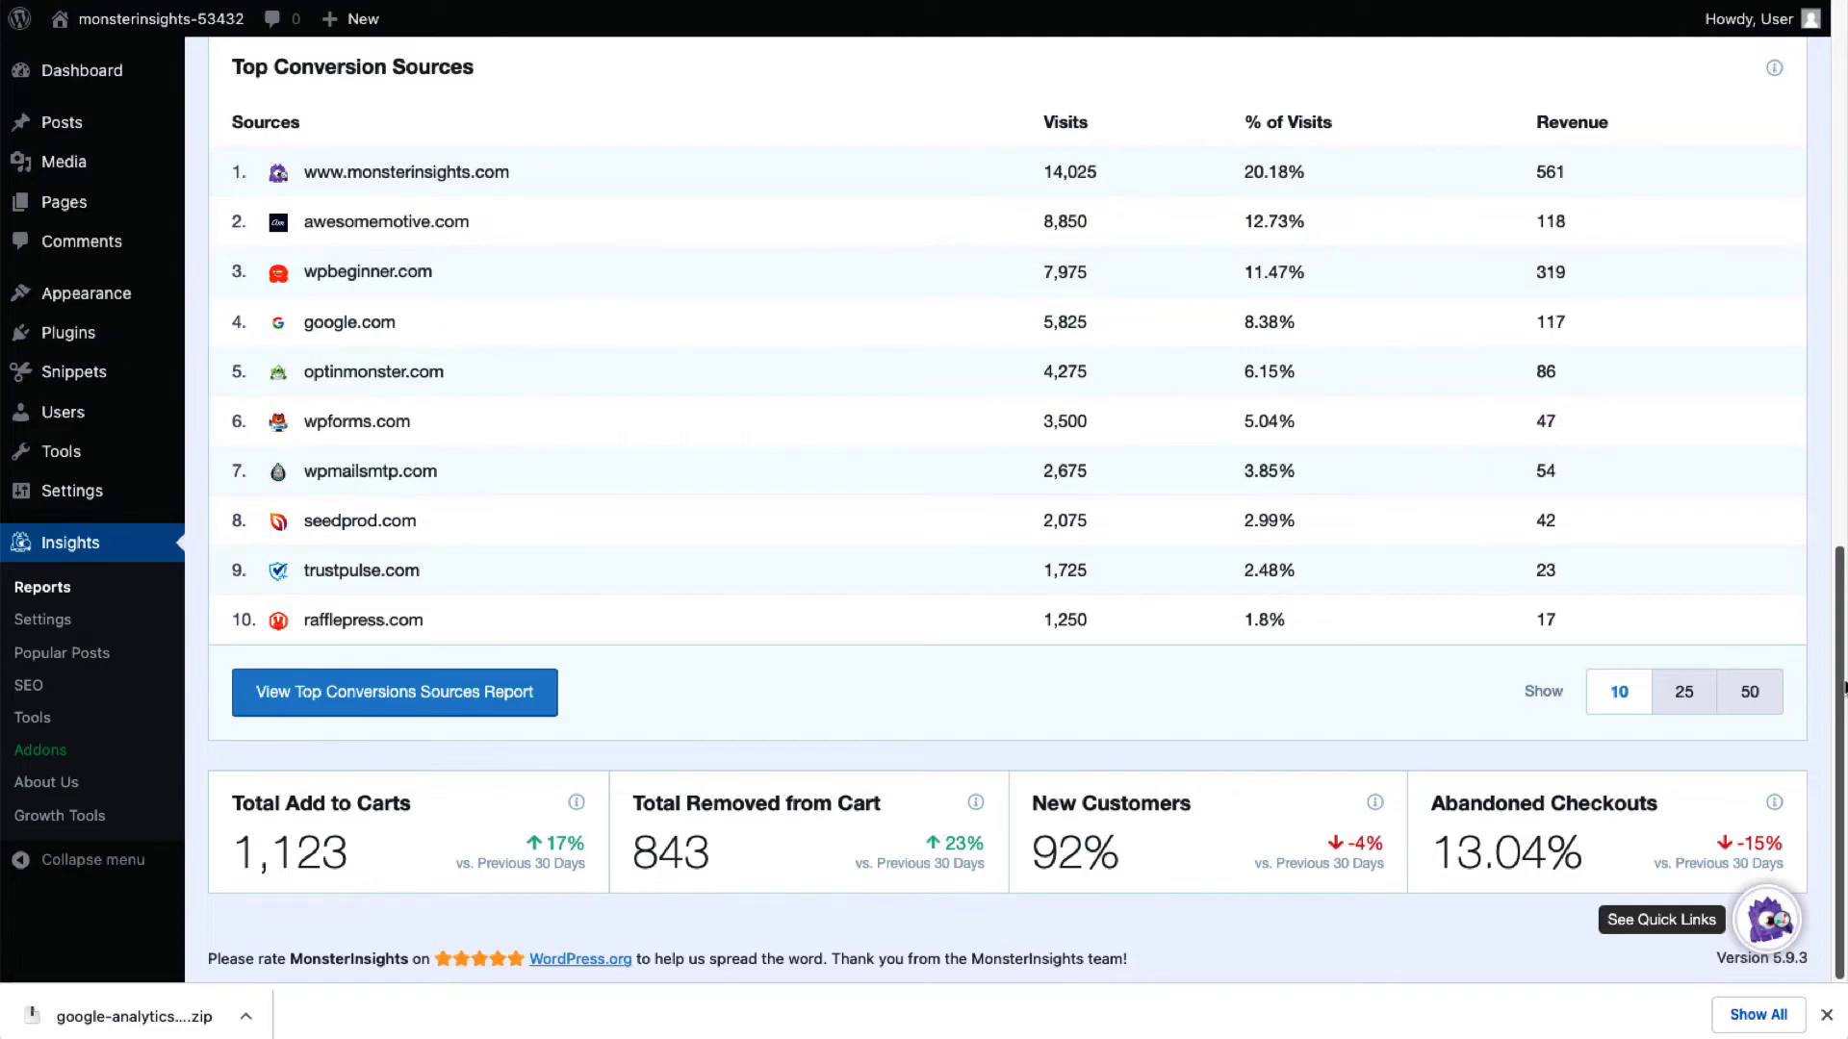
scroll(1844, 707, up, 1)
click(481, 693)
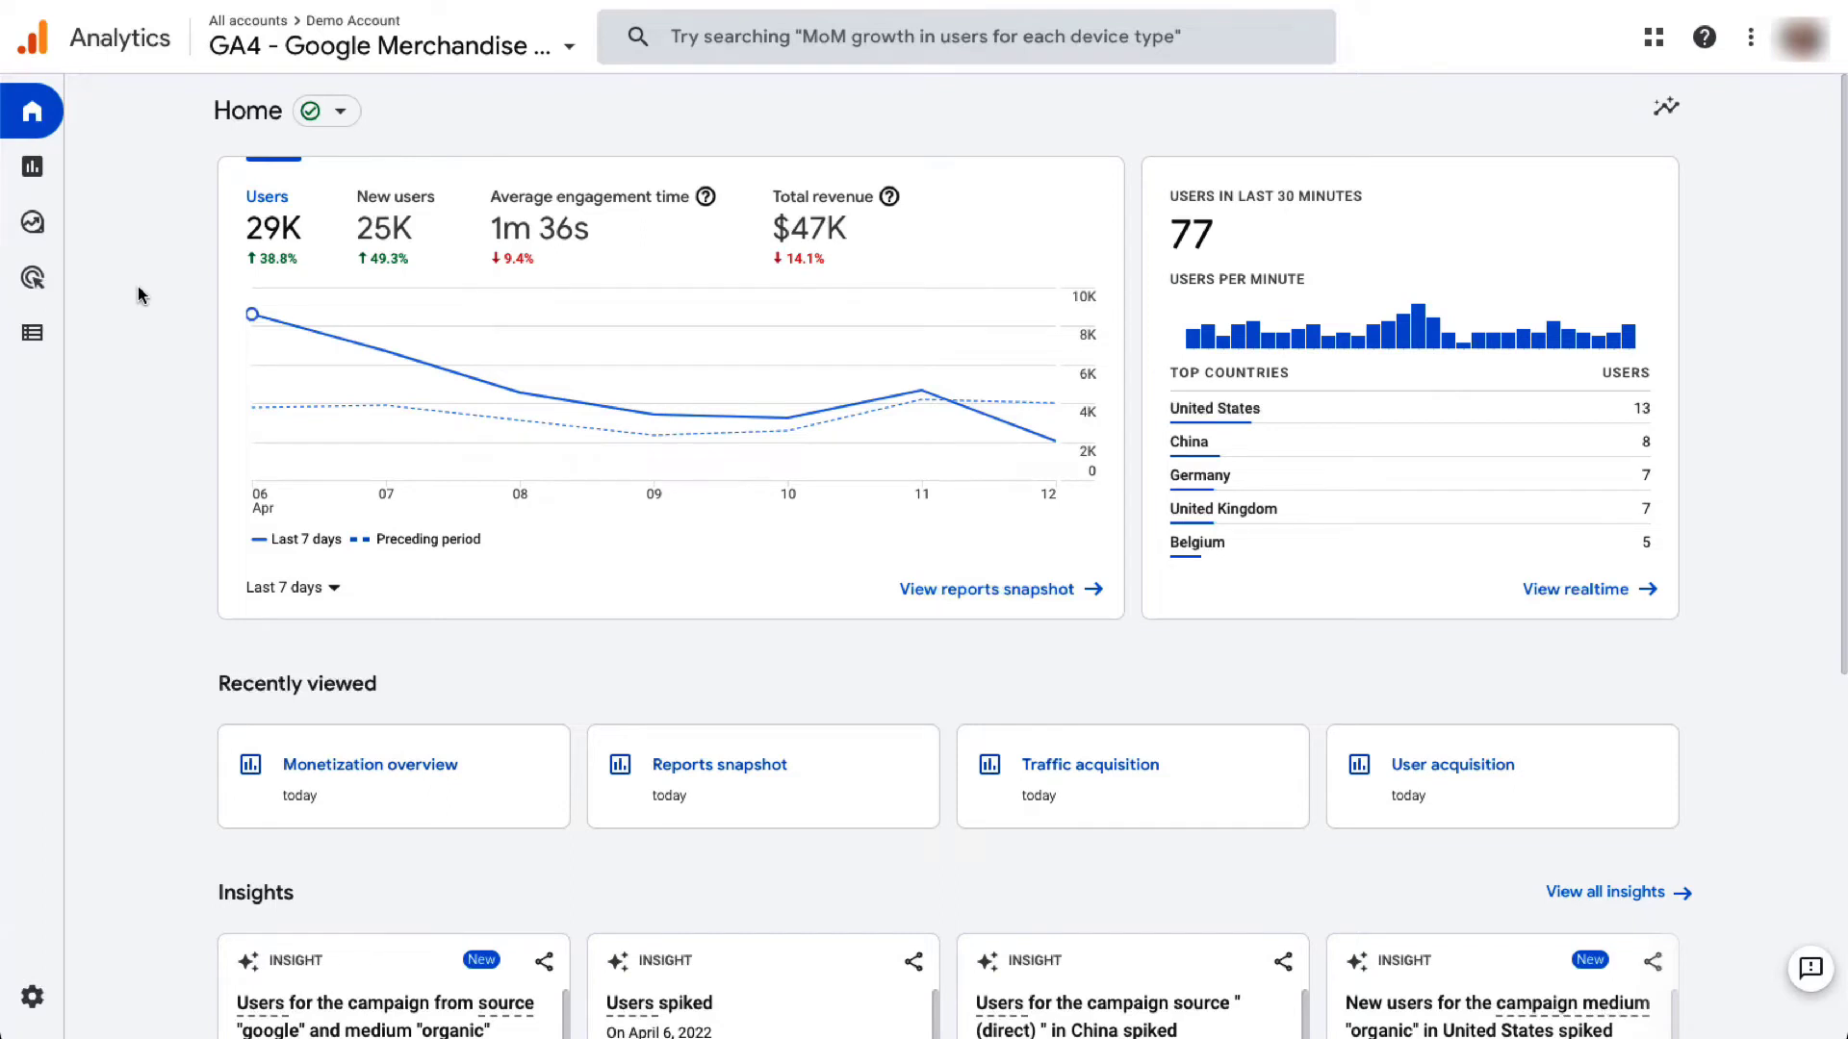
Open and scroll through the Google Analytics Monetization overview report
click(32, 166)
click(128, 324)
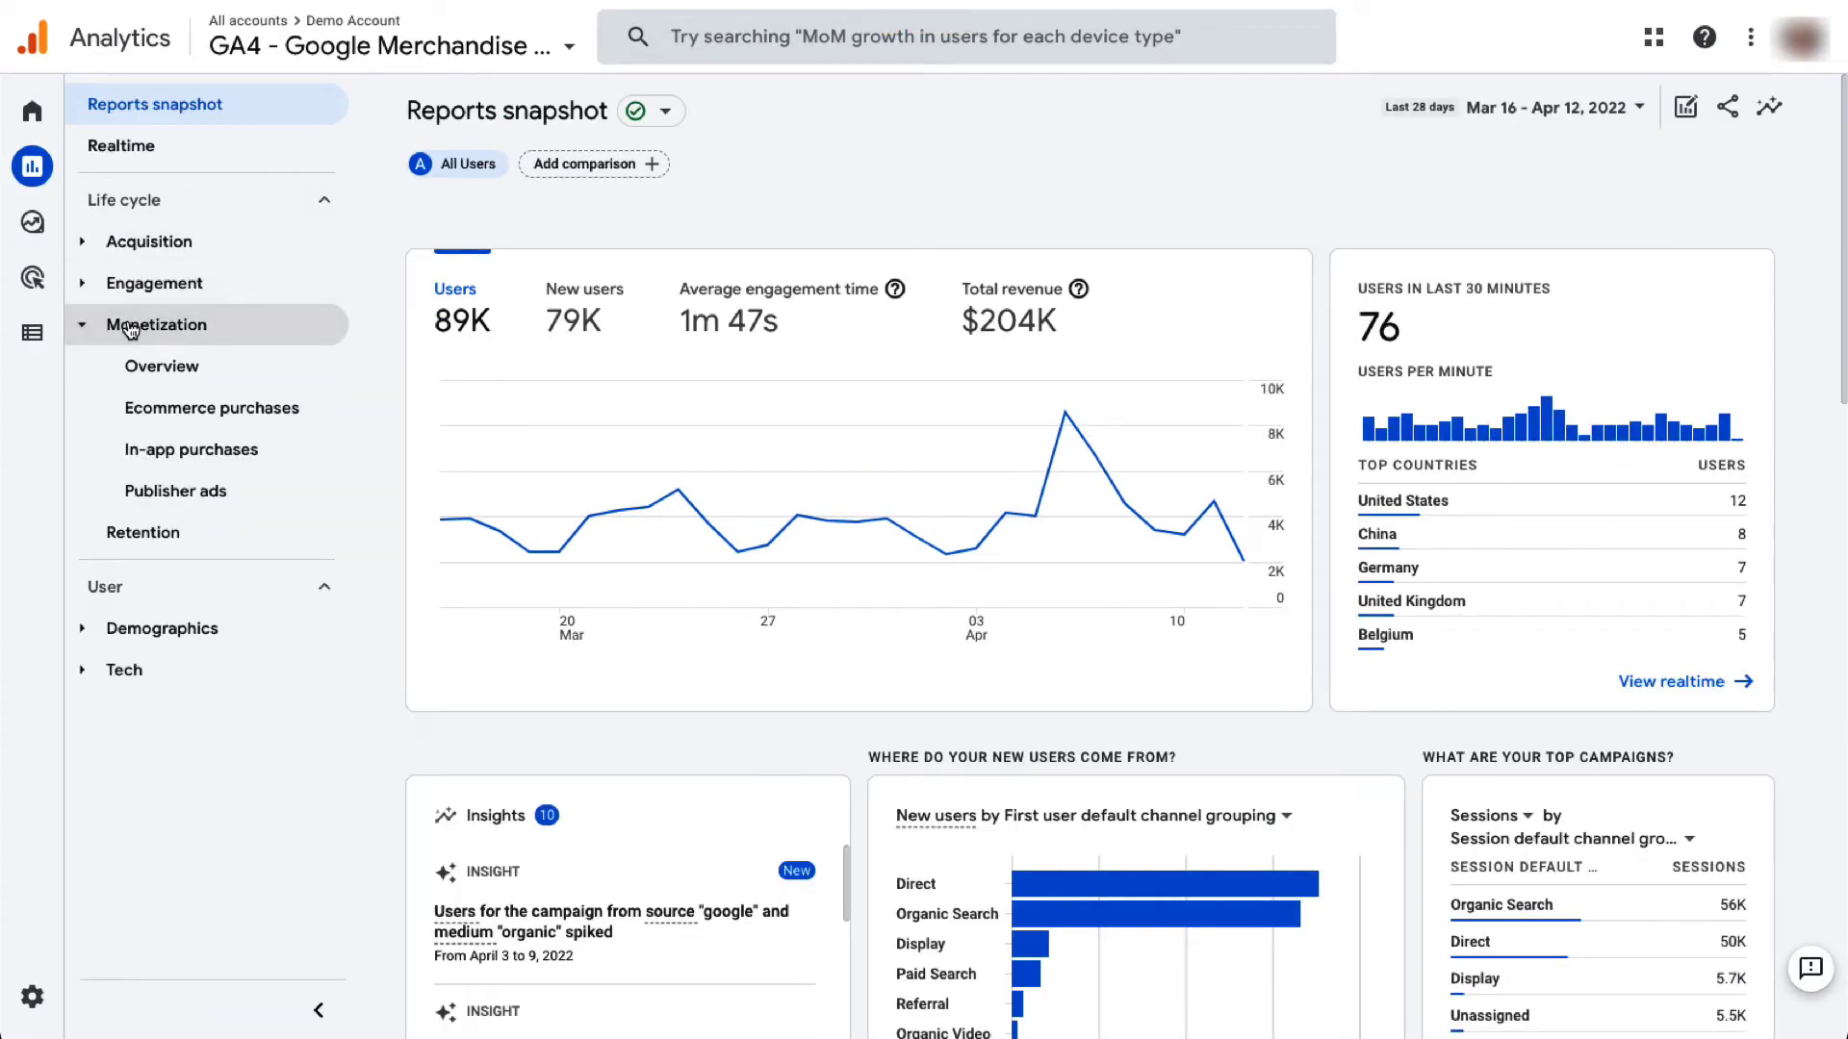
click(157, 375)
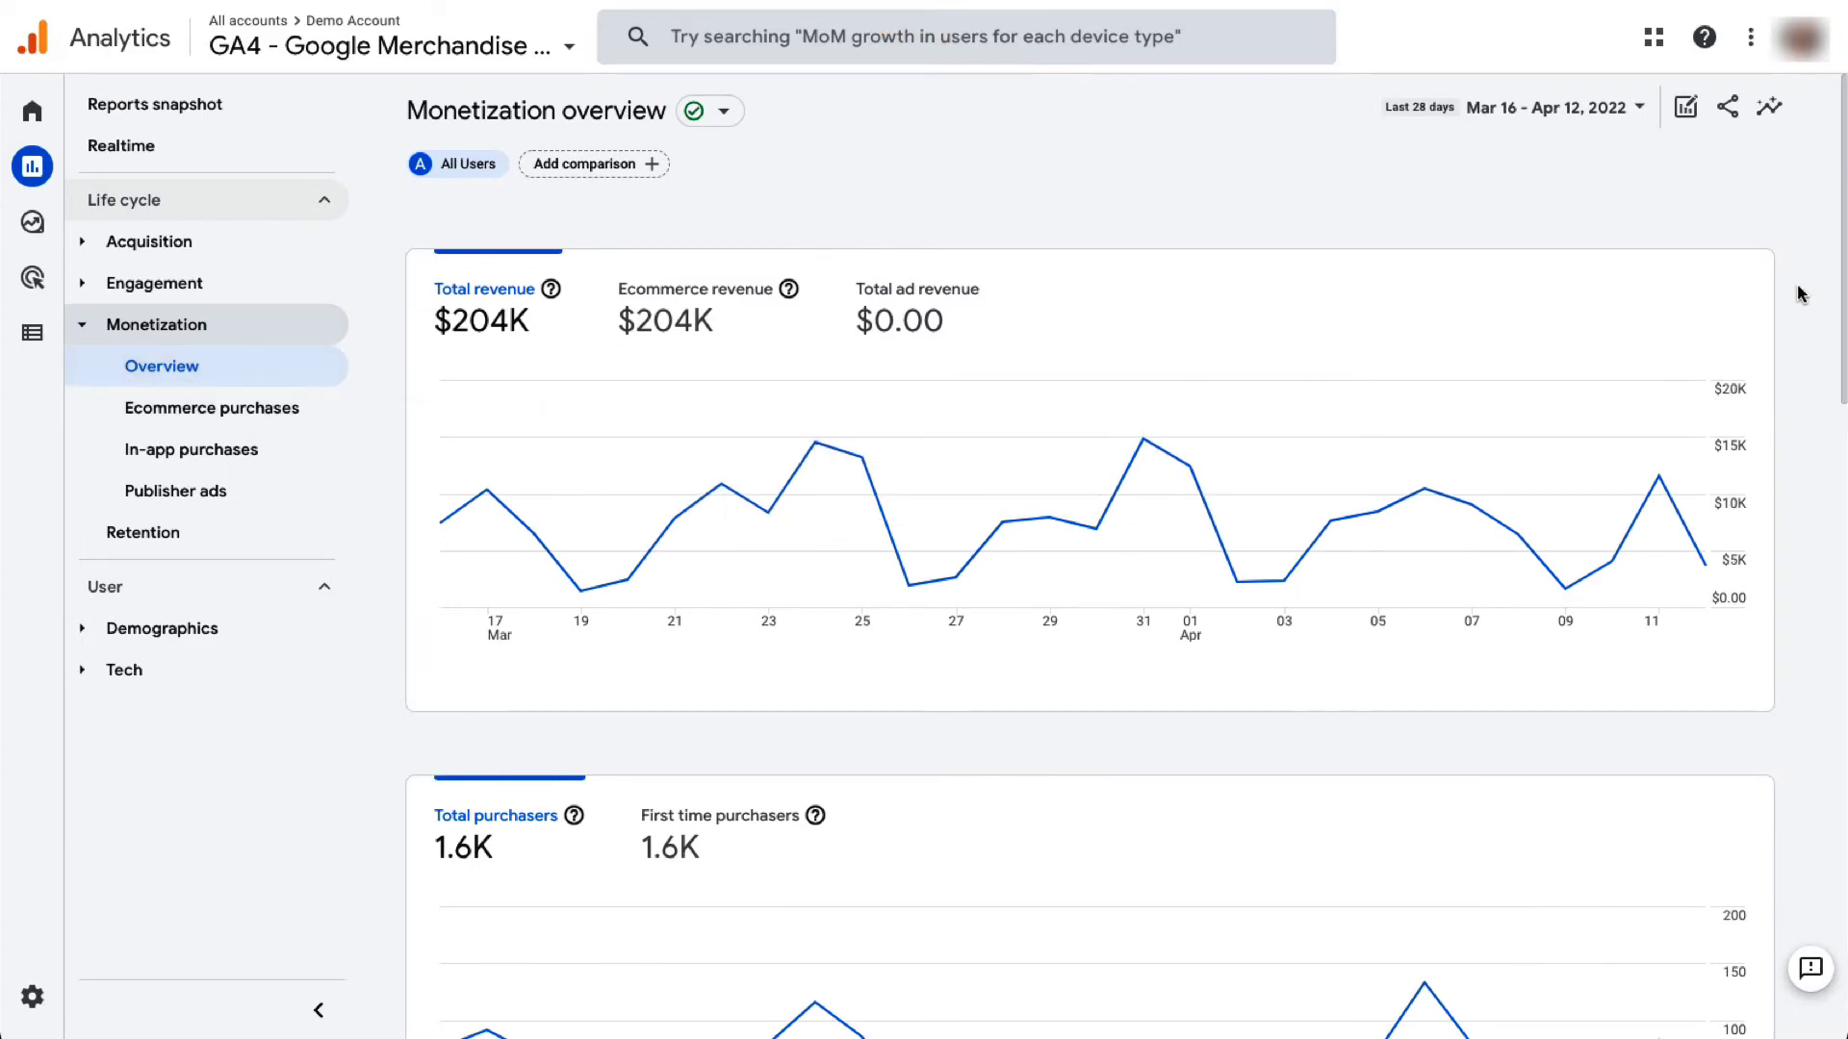
scroll(1801, 294, down, 7)
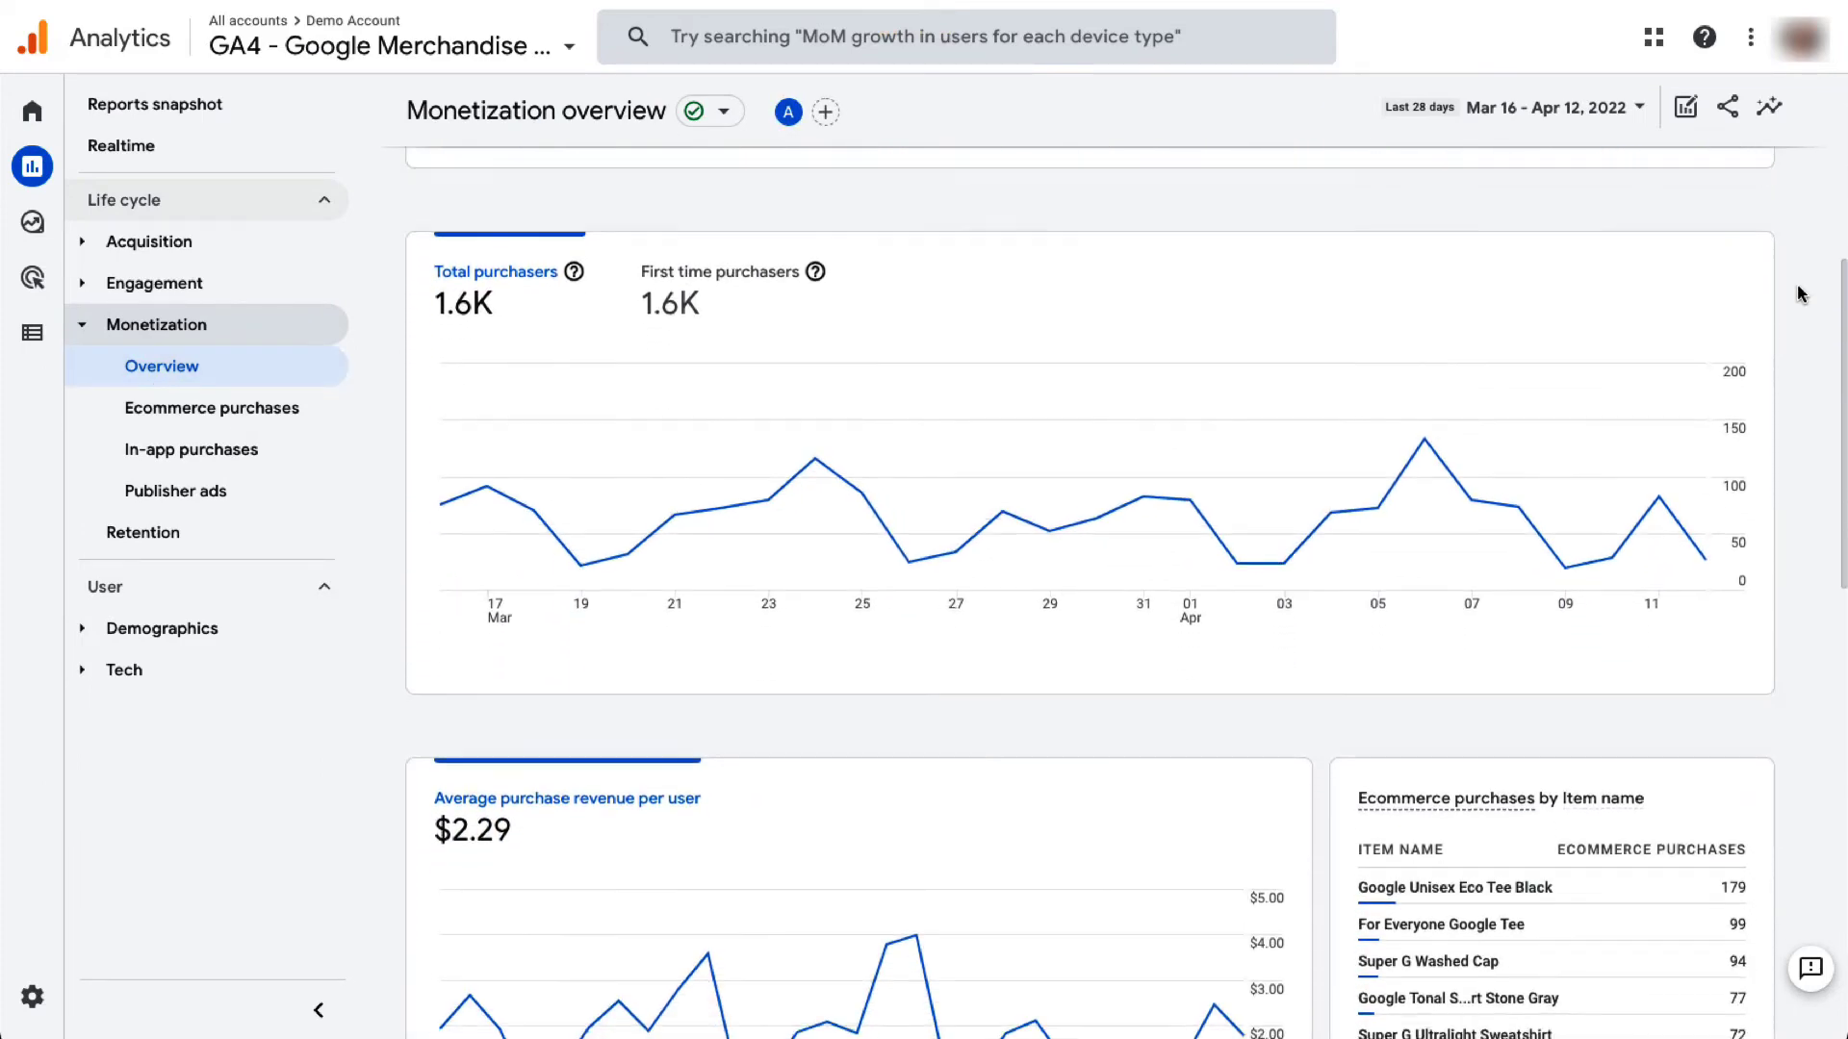
scroll(1801, 294, down, 8)
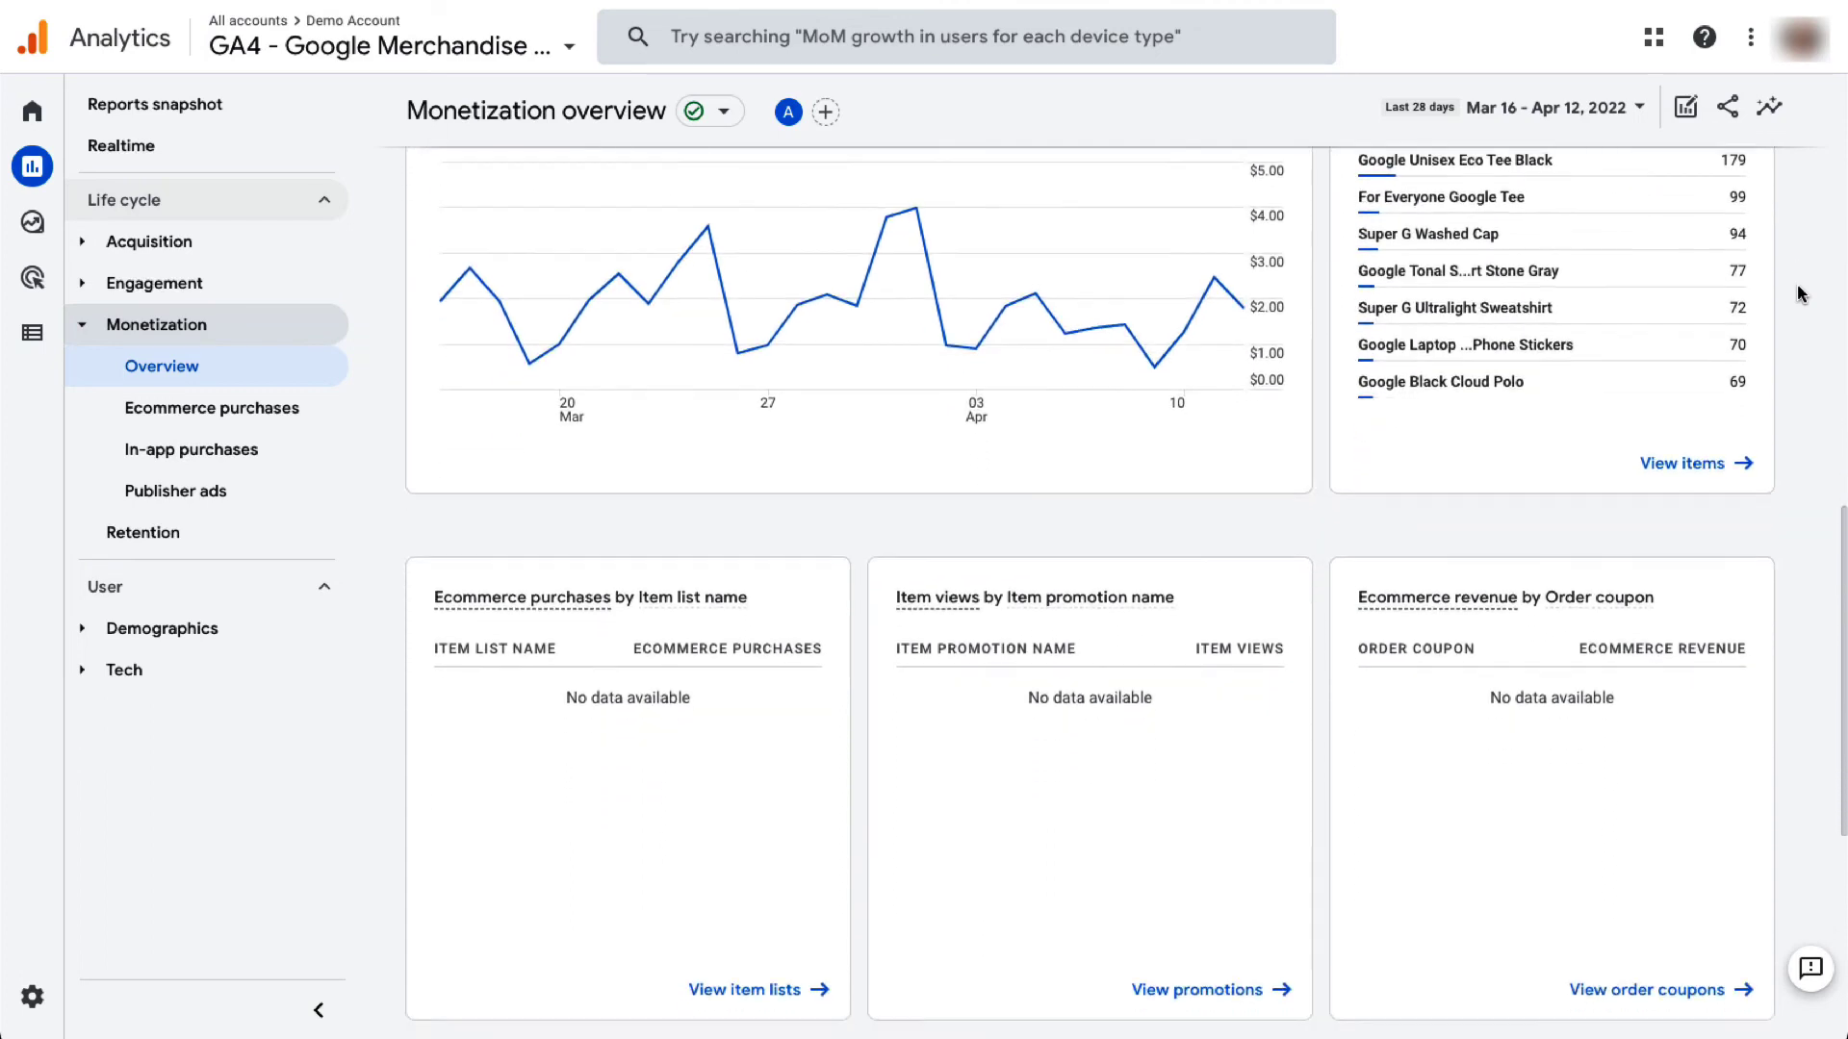
scroll(1797, 285, down, 5)
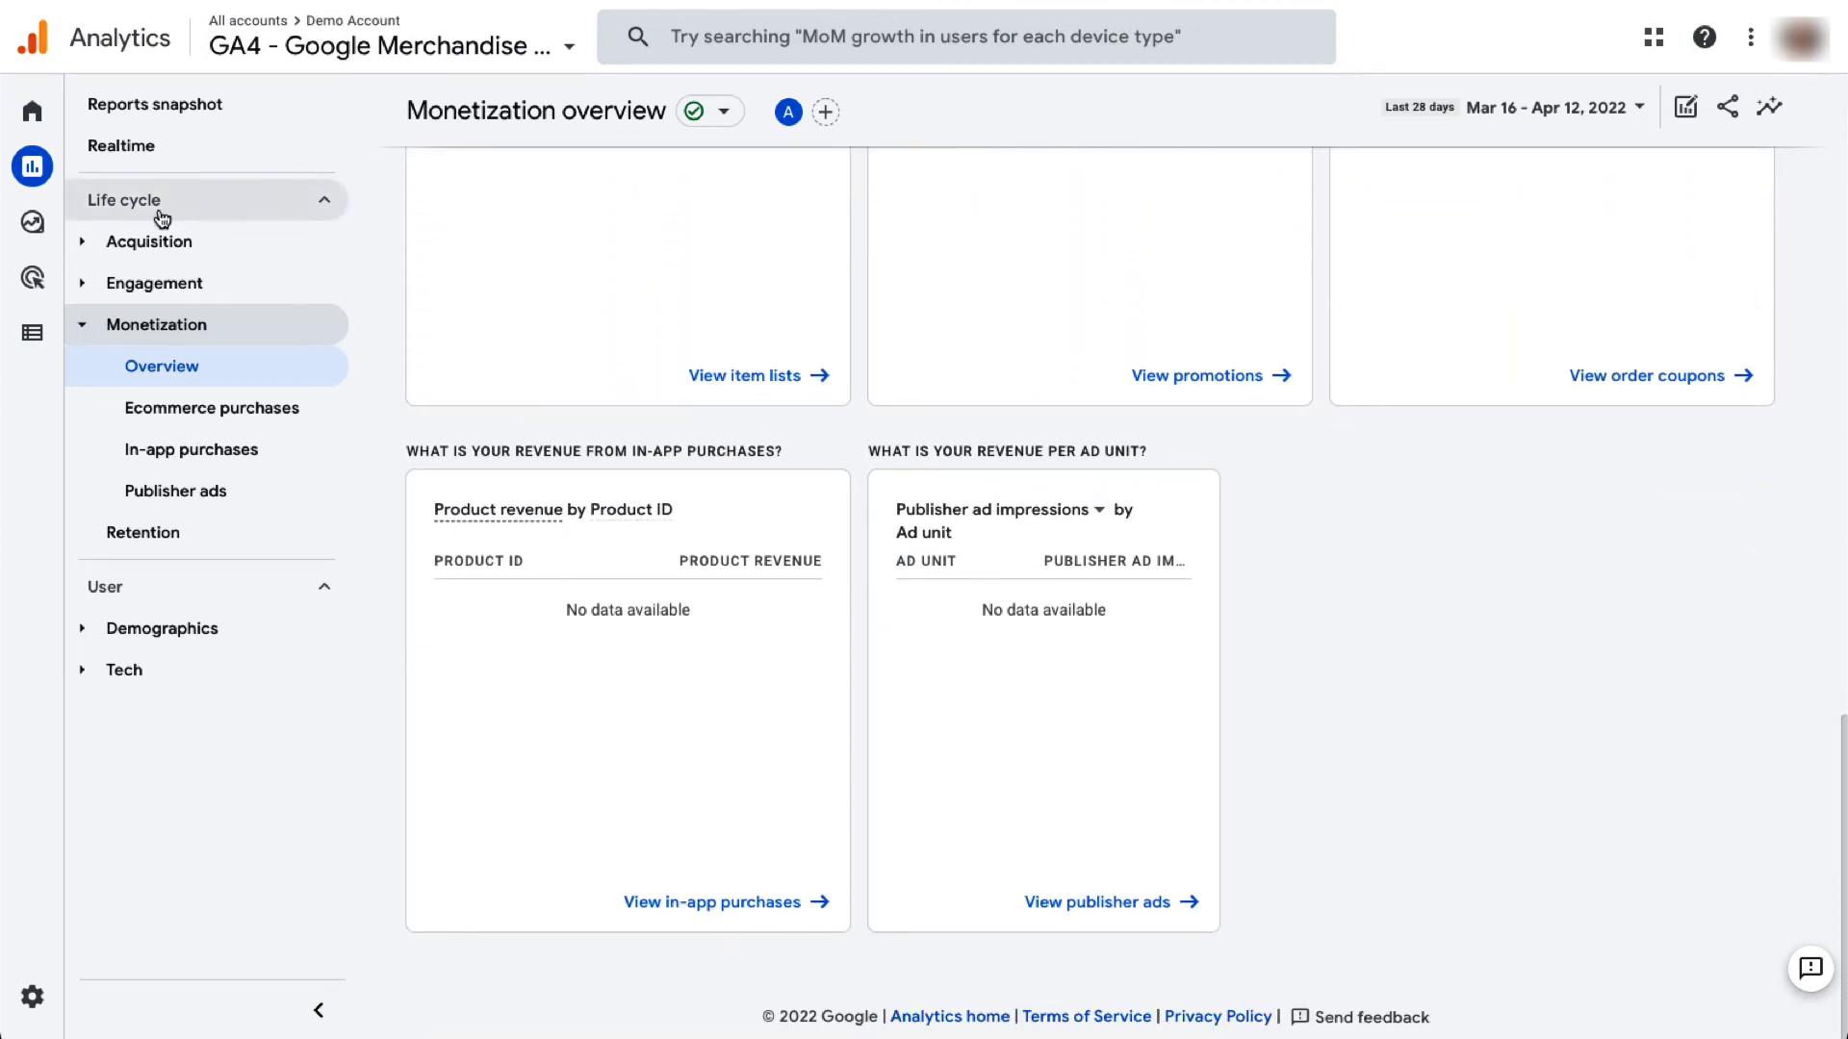
Open Traffic acquisition and set the Conversions column to count only purchase events
click(93, 247)
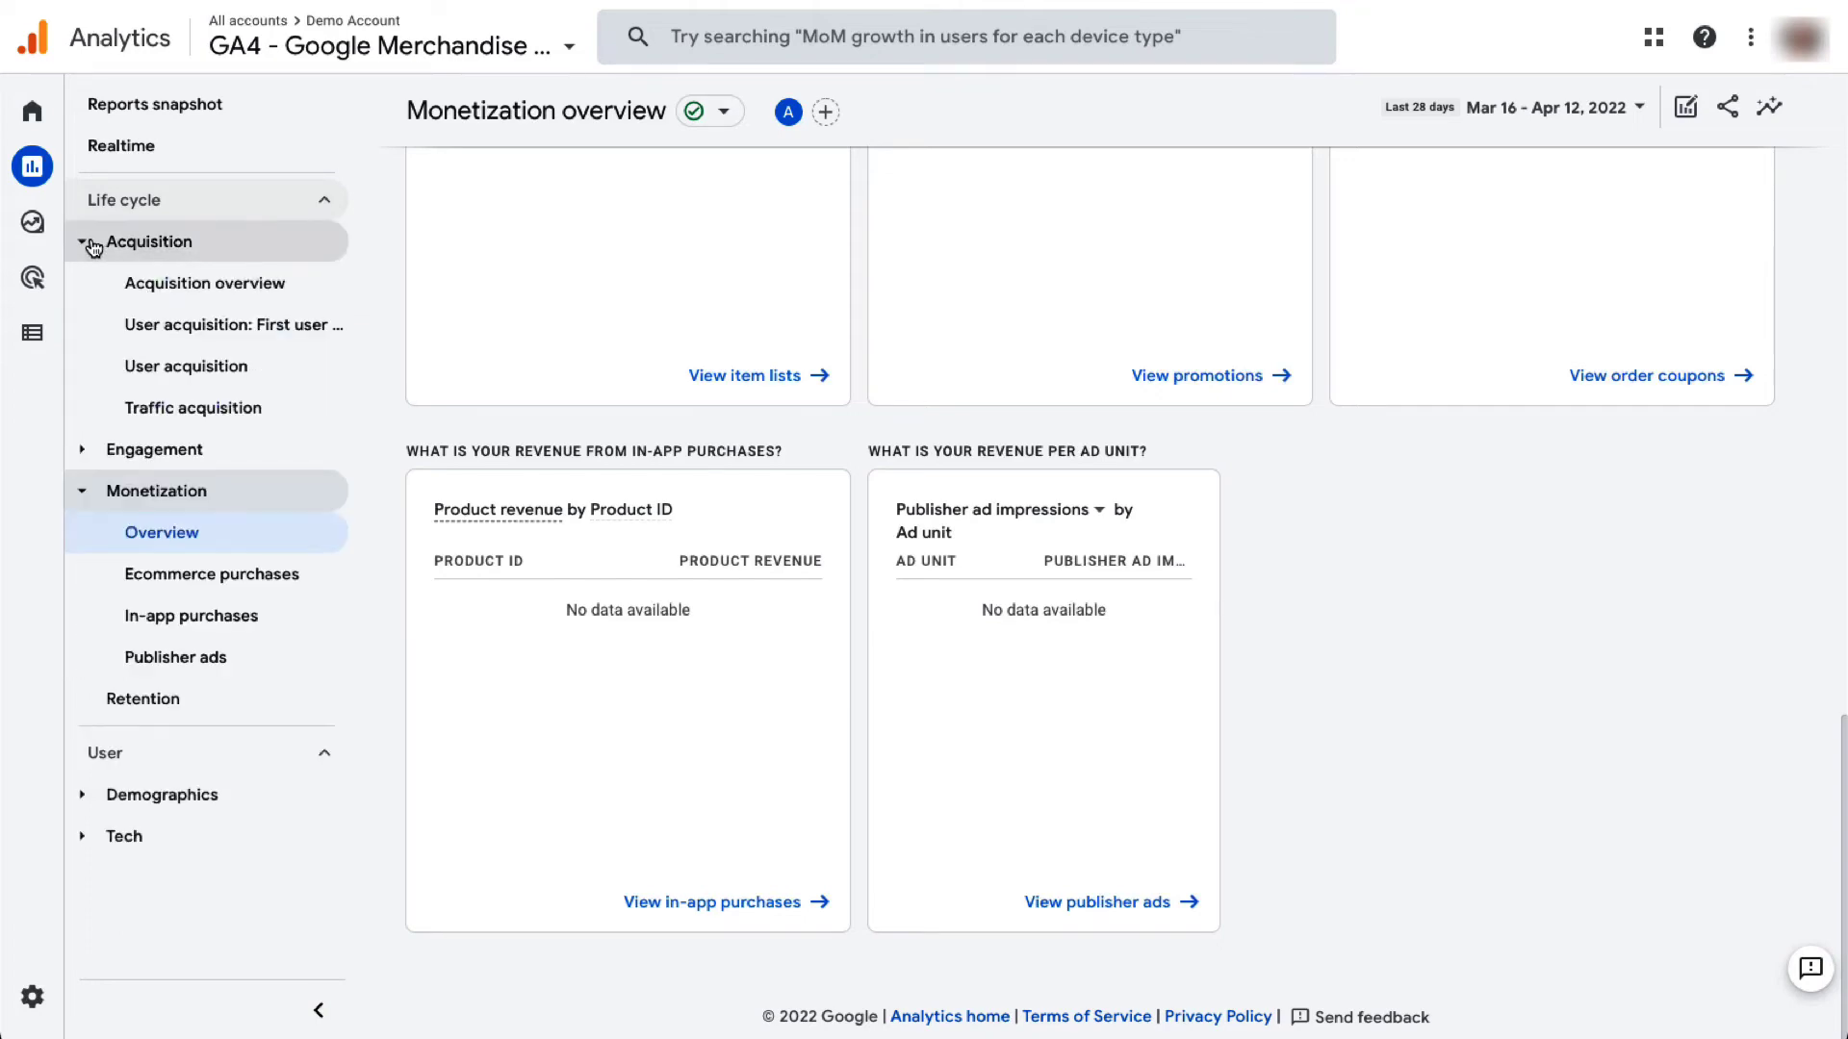
click(156, 419)
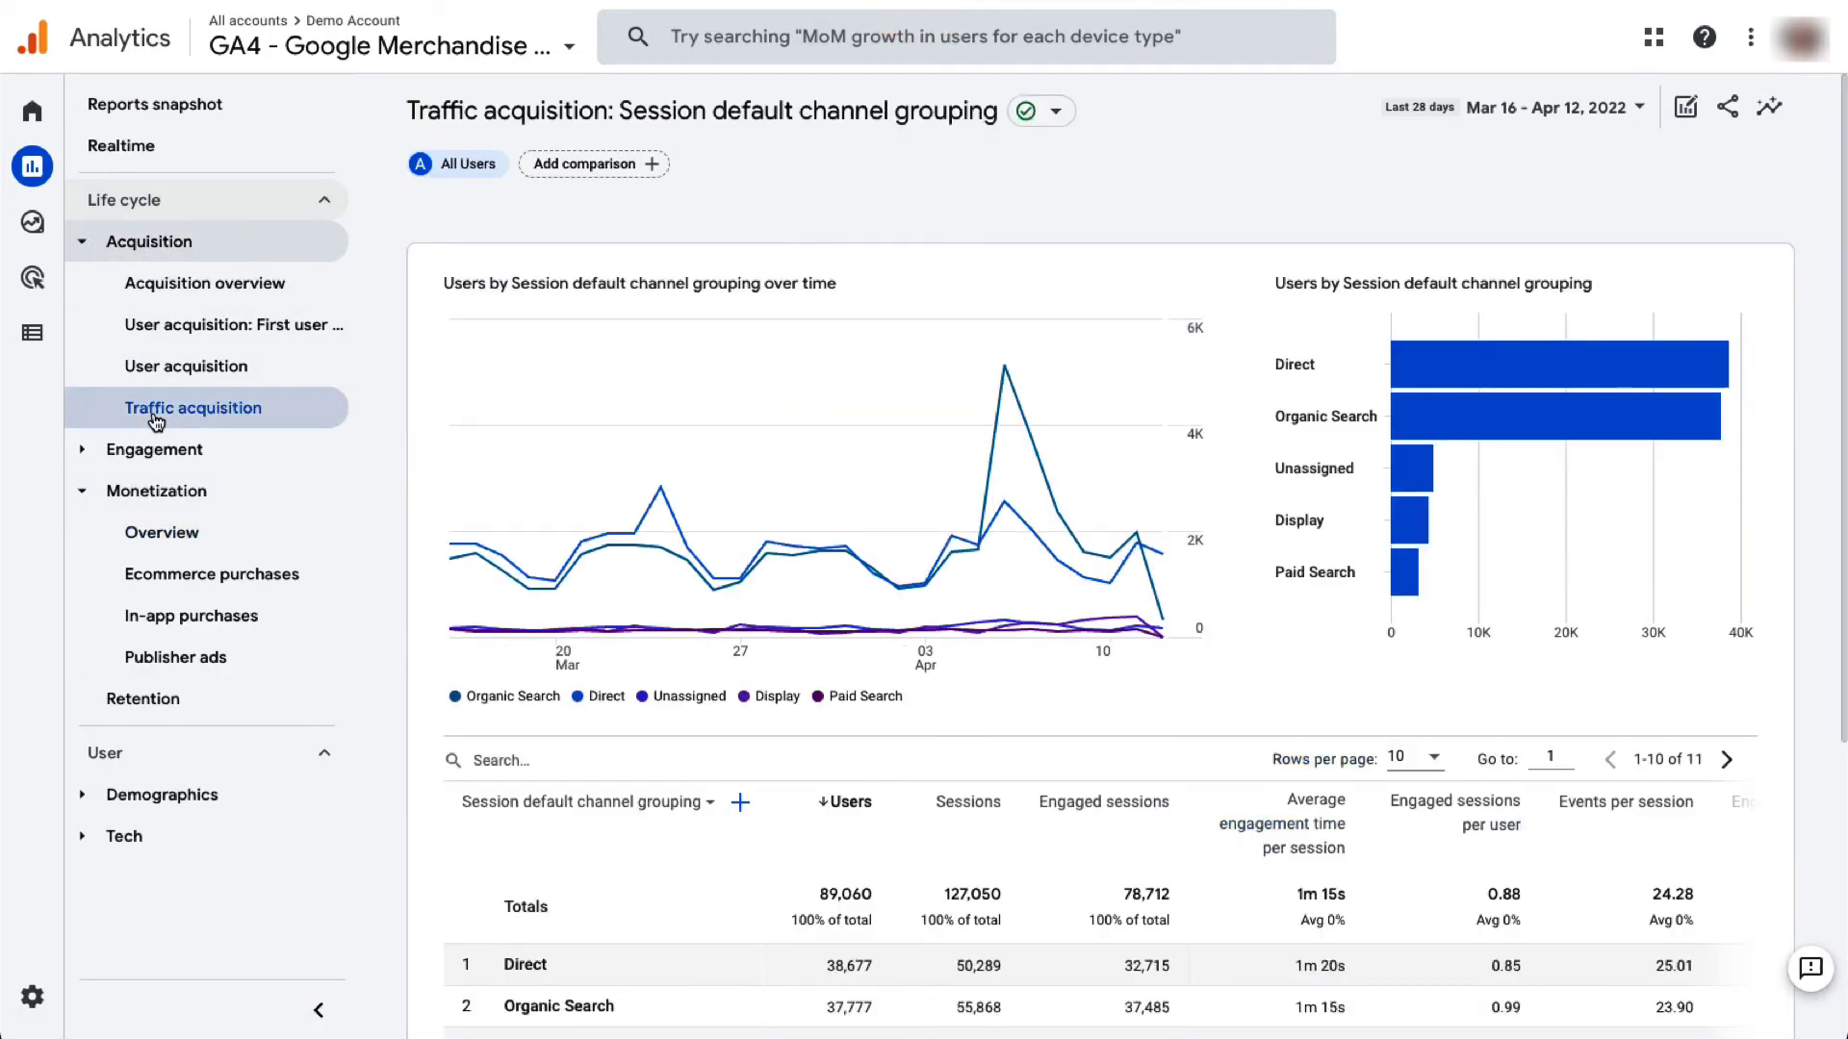
scroll(1698, 946, down, 5)
drag(1386, 959, 1724, 956)
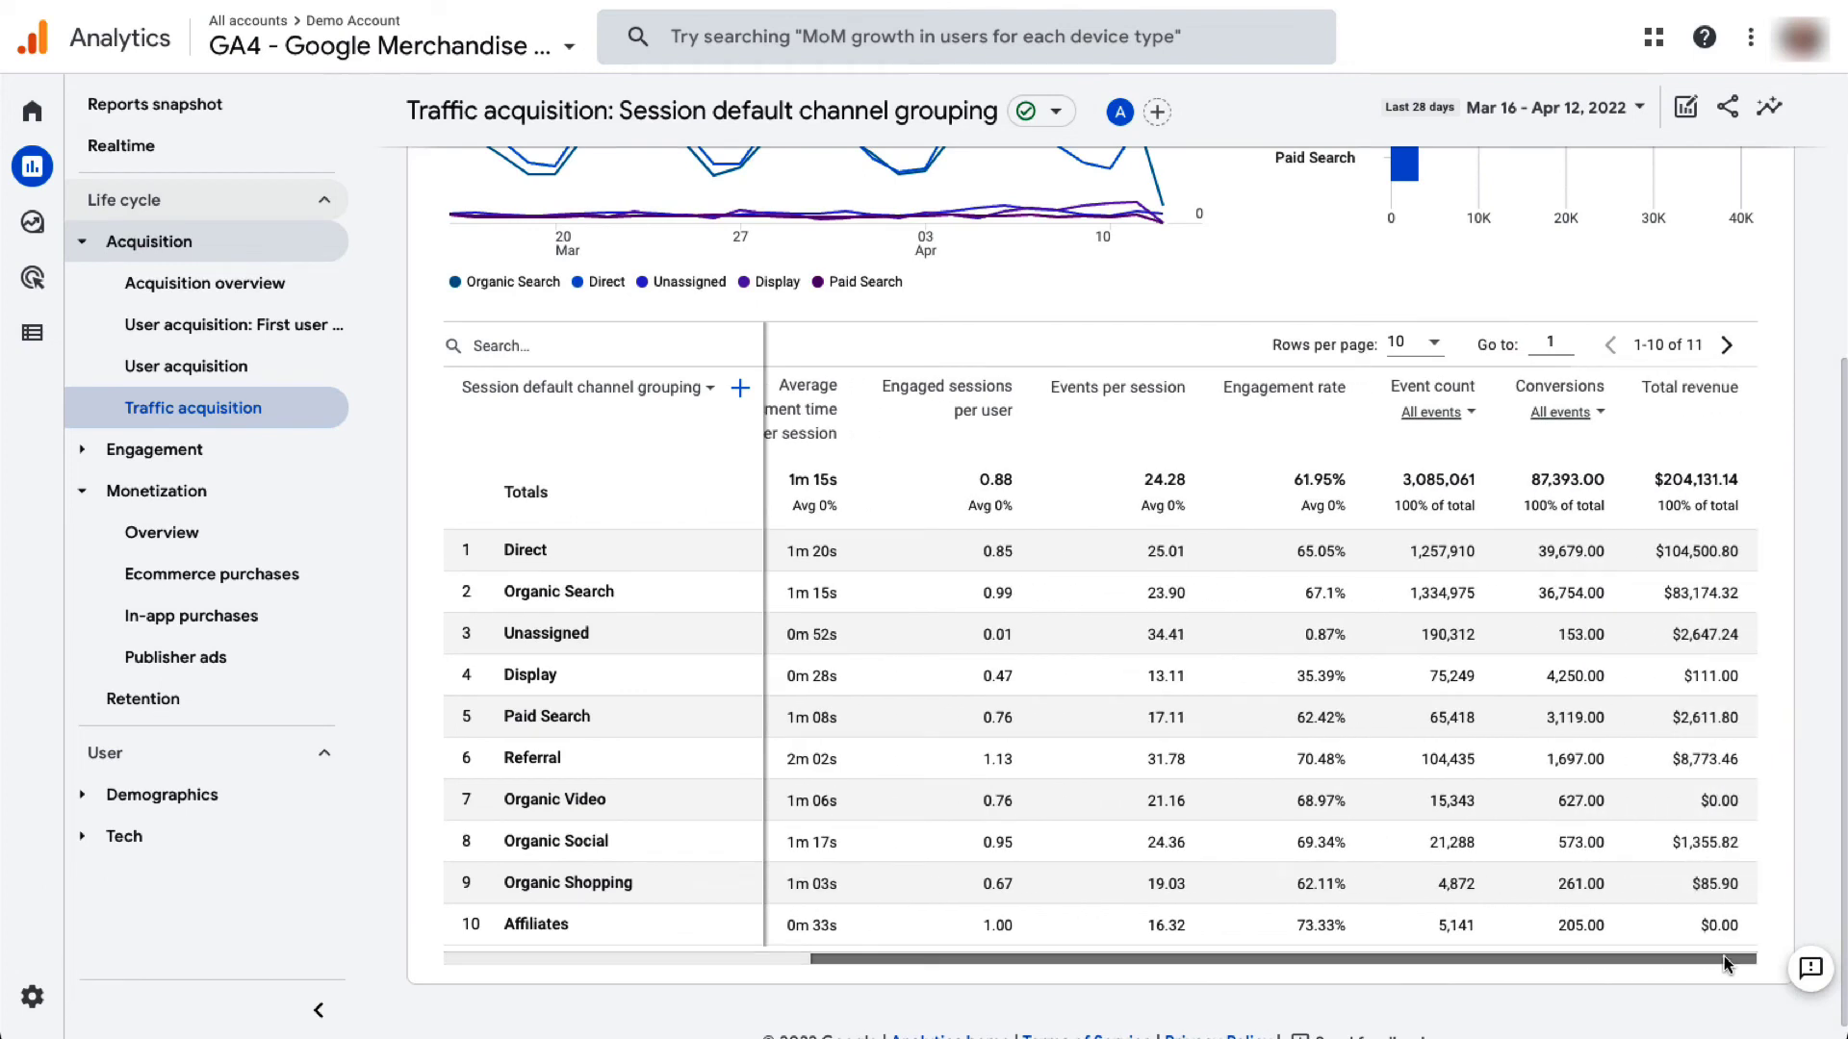
click(1599, 414)
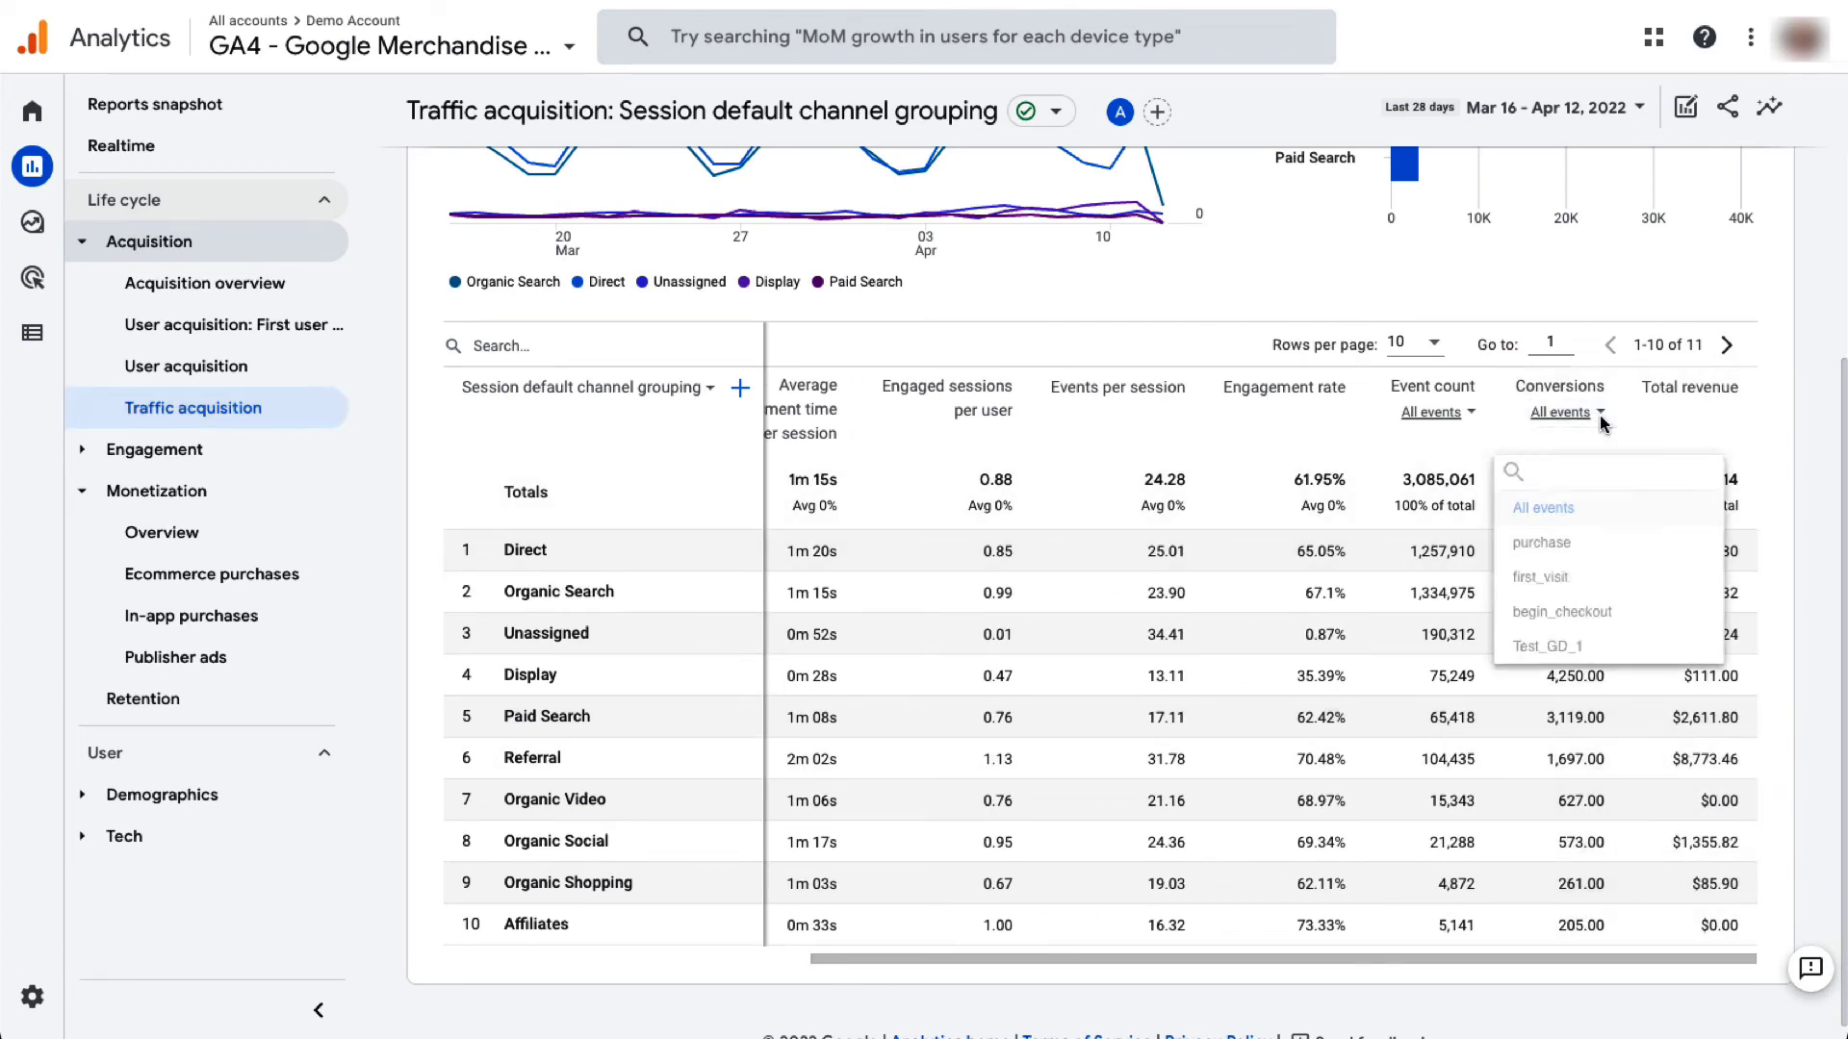
click(1540, 545)
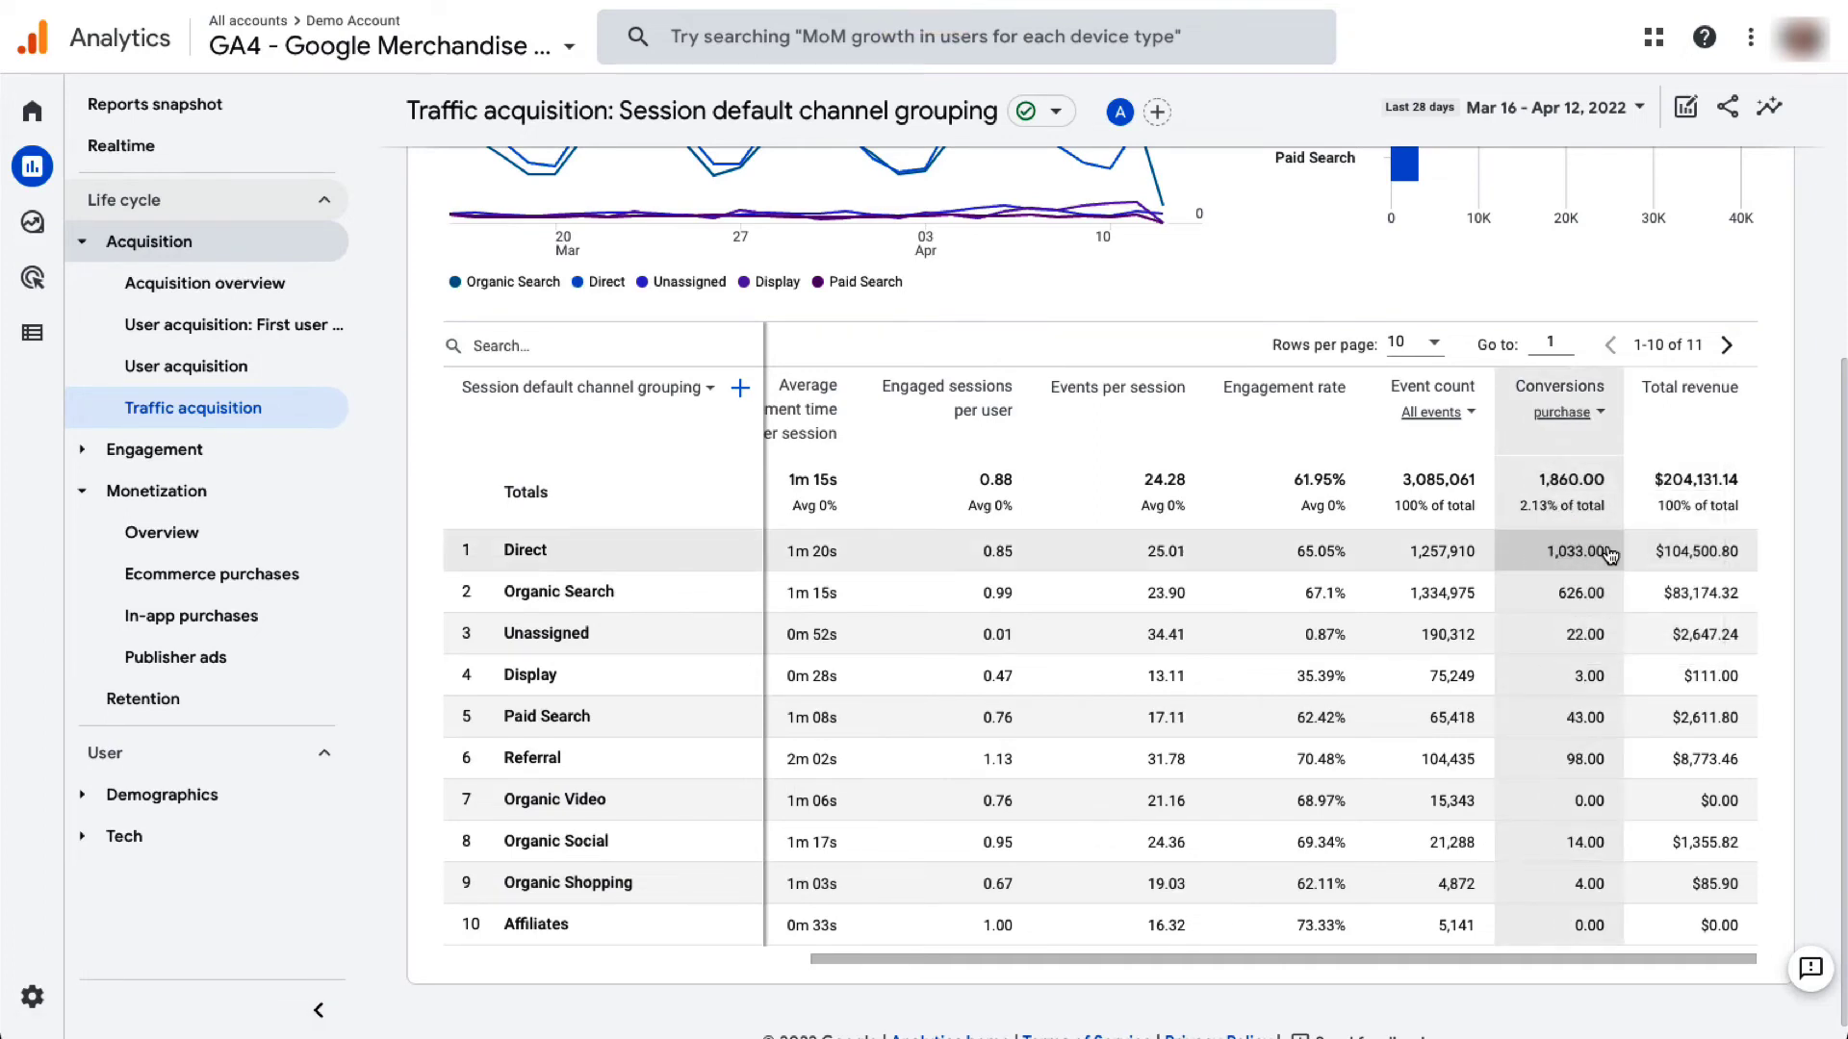